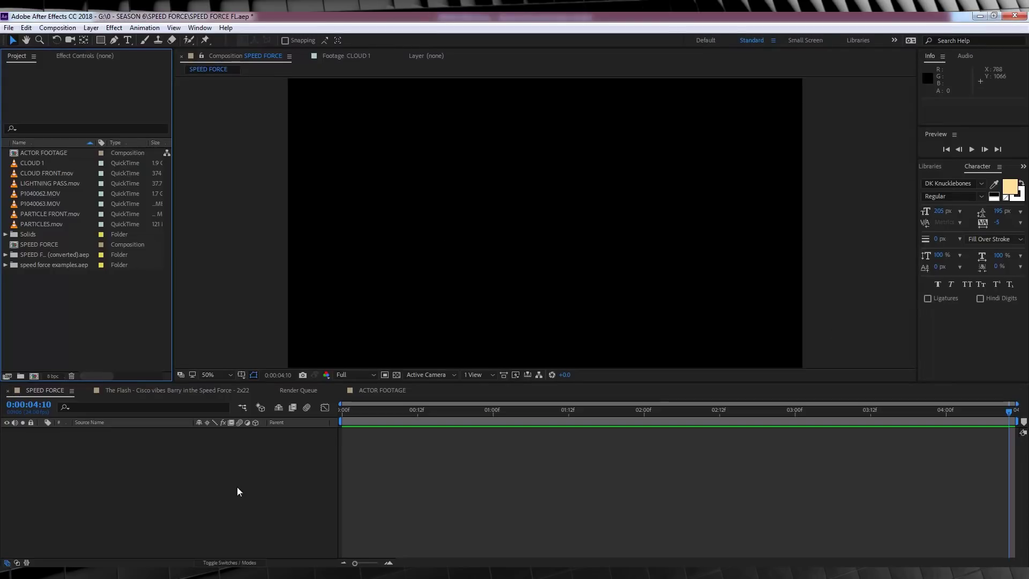
# Step: Create a new solid layer coloured hex 152639 in the SPEED FORCE timeline
pyautogui.click(152, 486)
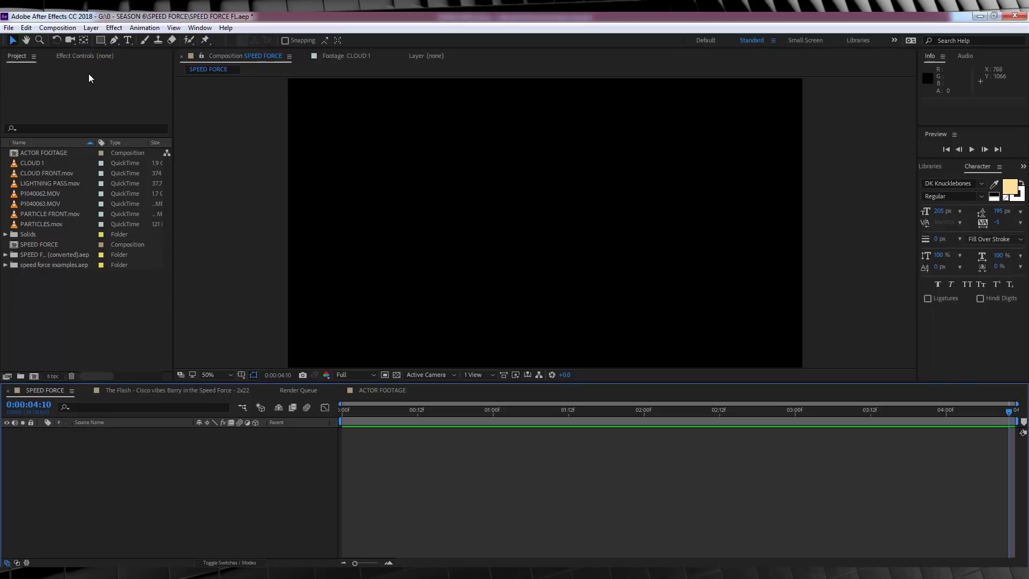
pyautogui.click(90, 28)
pyautogui.click(91, 28)
pyautogui.click(90, 28)
pyautogui.moveTo(98, 38)
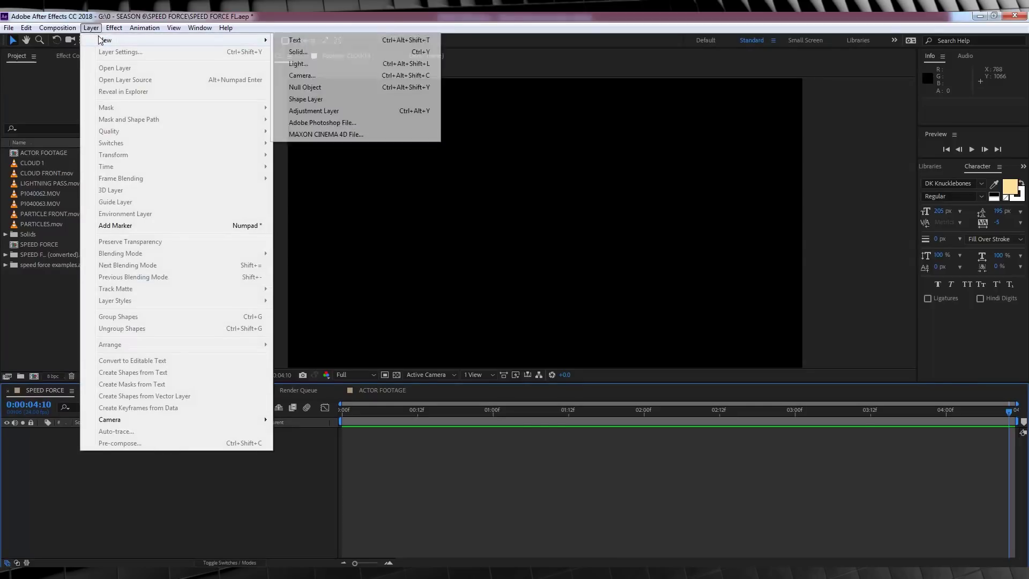
pyautogui.click(313, 52)
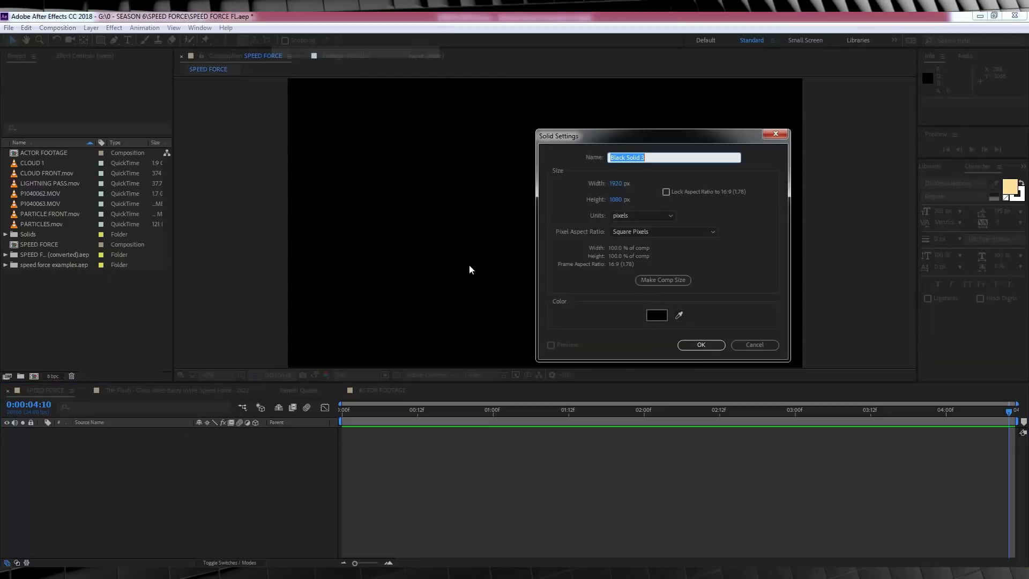
pyautogui.click(657, 315)
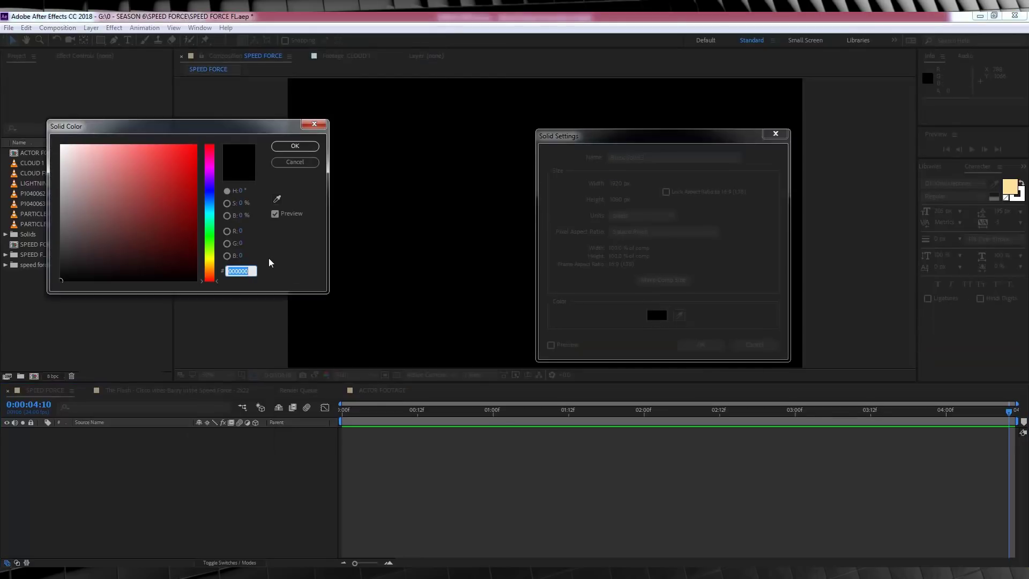
pyautogui.write('152')
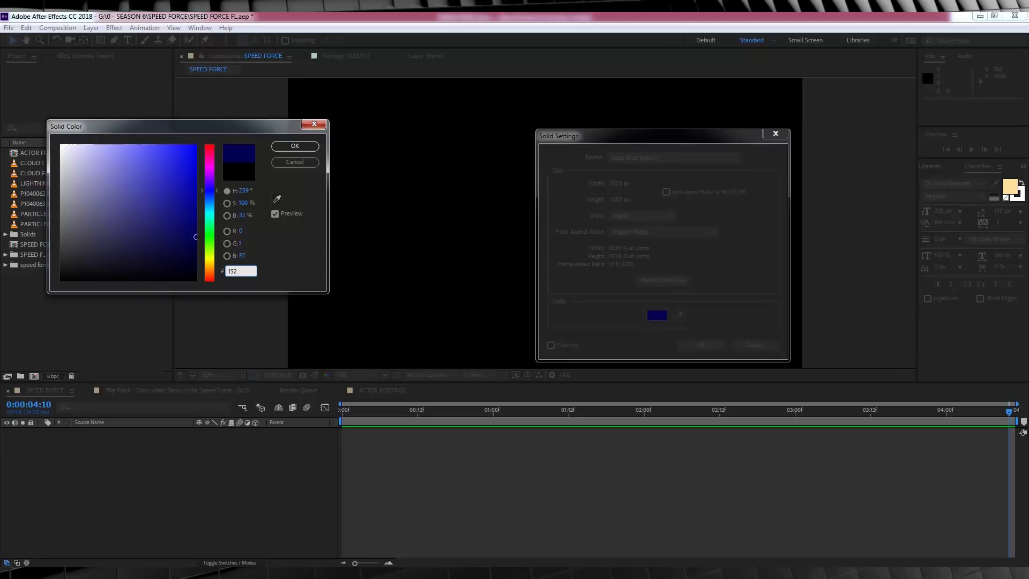
pyautogui.write('639')
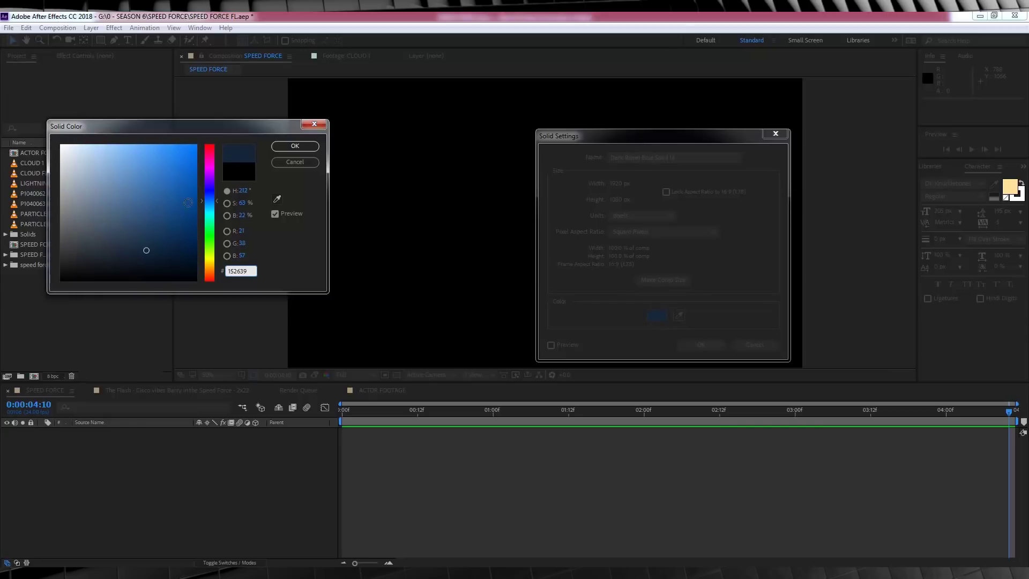
pyautogui.click(295, 148)
pyautogui.click(714, 347)
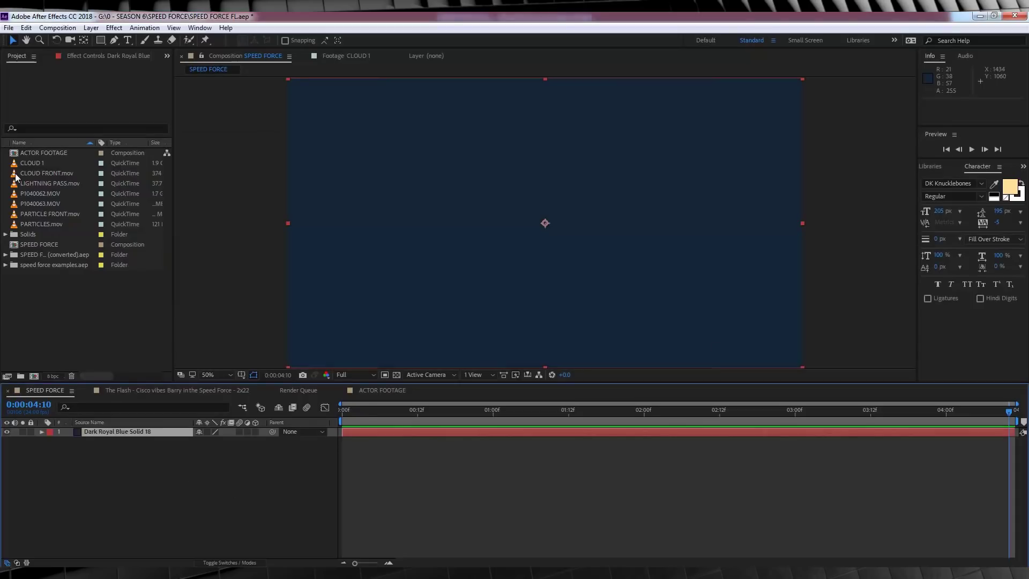
# Step: Drag CLOUD 1 into the timeline above the blue solid and preview the clouds
pyautogui.moveTo(31, 163); pyautogui.dragTo(114, 429)
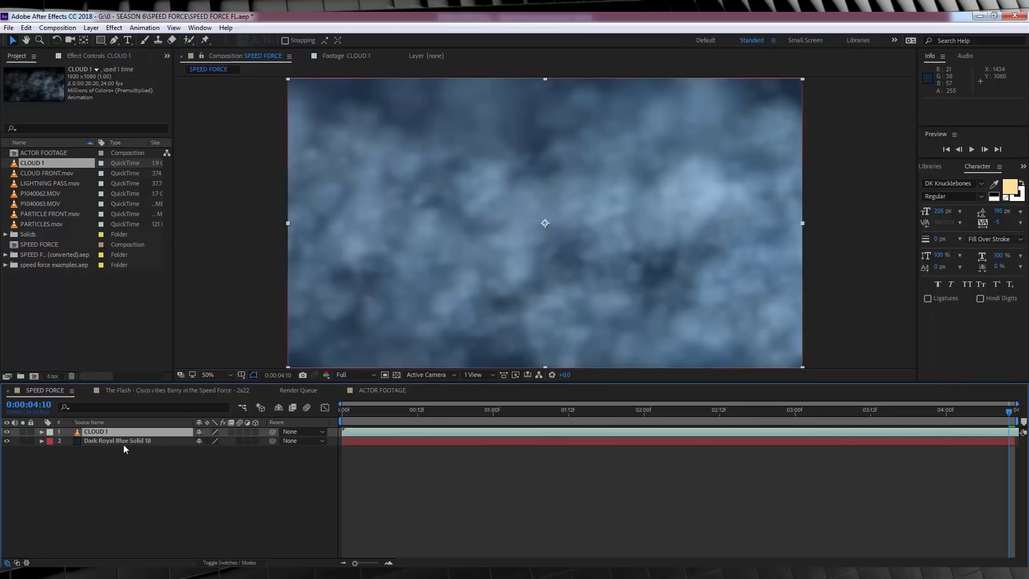
pyautogui.press('space')
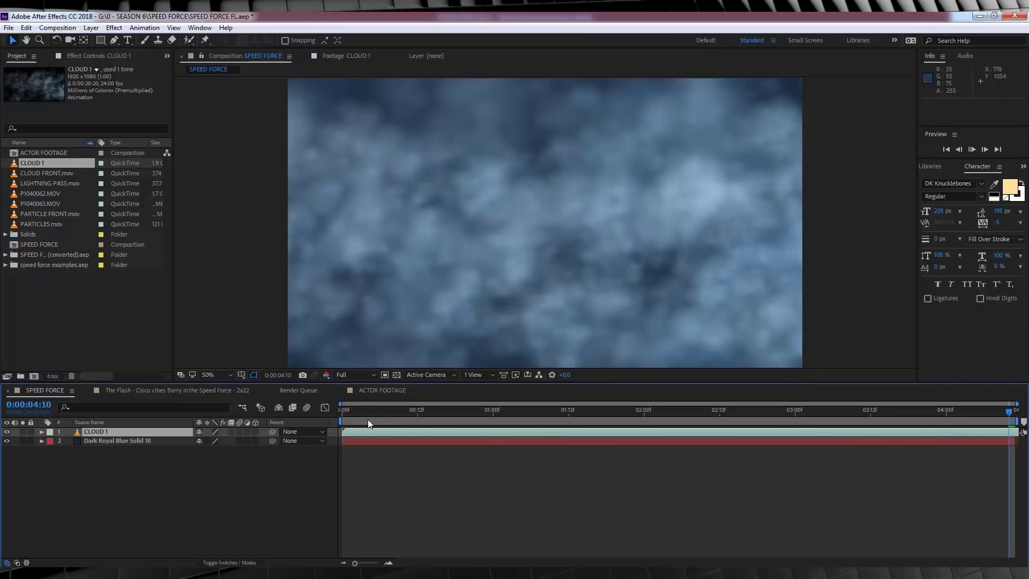
pyautogui.click(345, 412)
pyautogui.press('space')
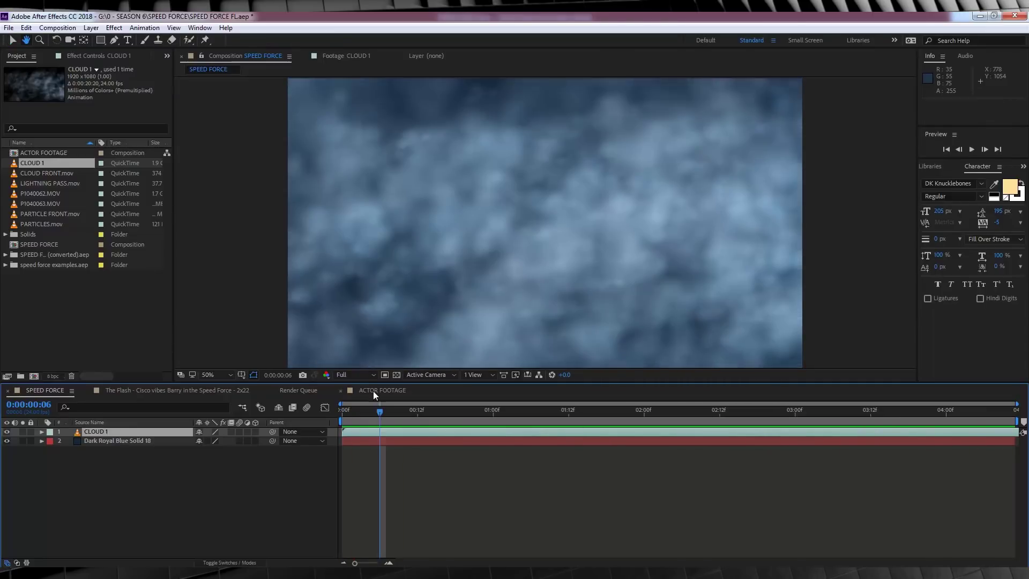
pyautogui.press('space')
pyautogui.press('Home')
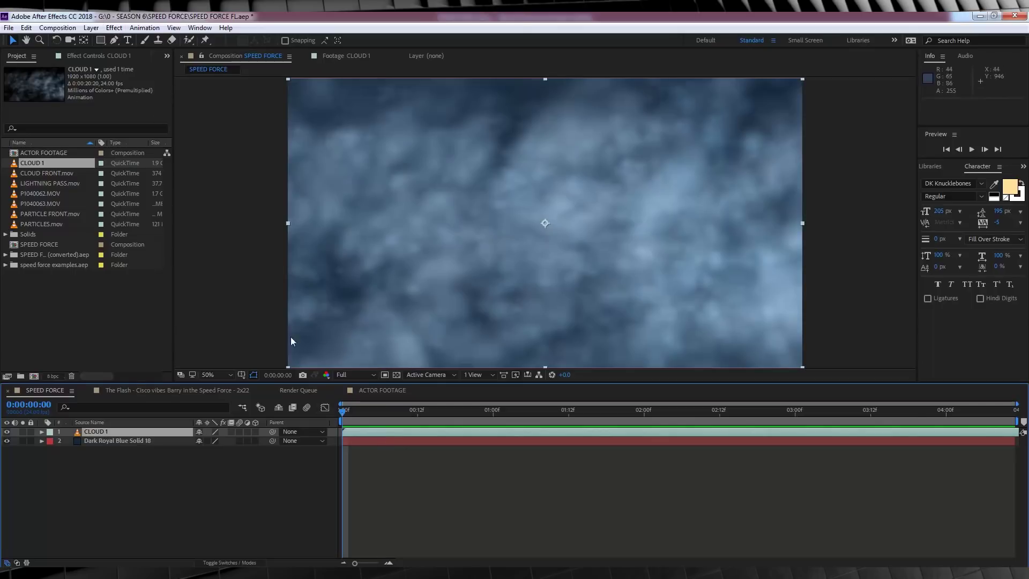
# Step: Play the Flash reference composition from its start, then return to SPEED FORCE
pyautogui.click(206, 394)
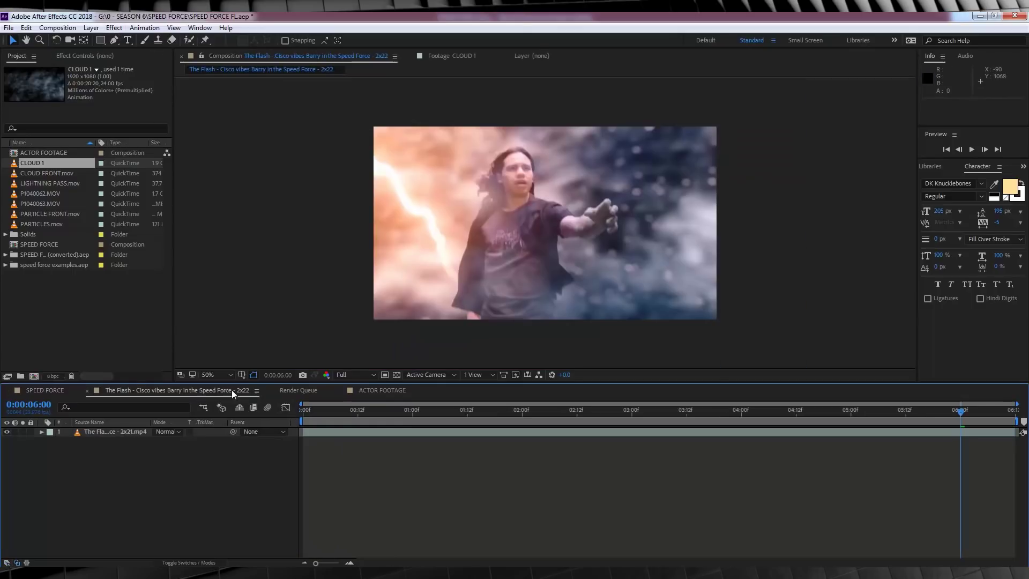
pyautogui.click(303, 412)
pyautogui.press('space')
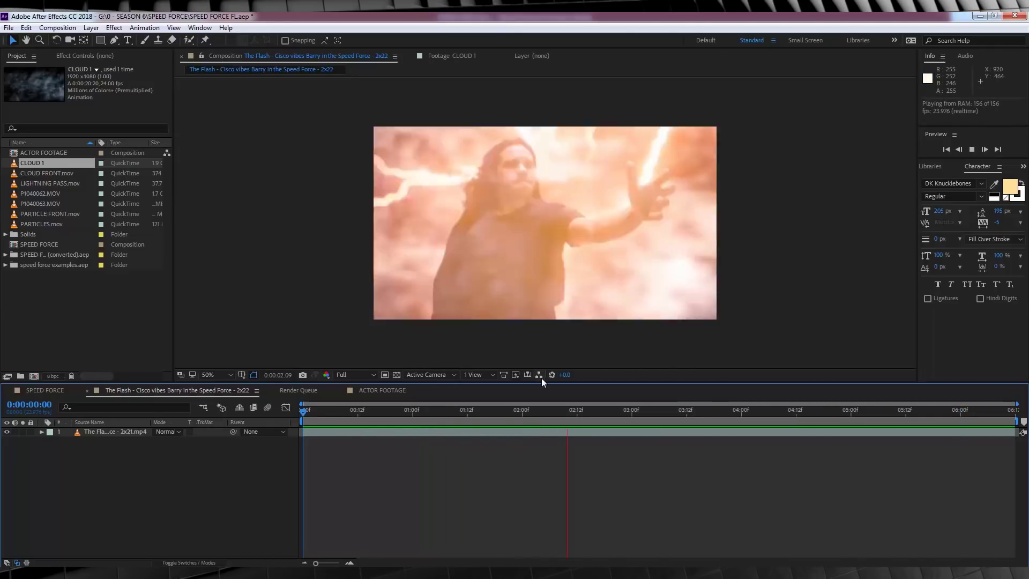
pyautogui.click(56, 388)
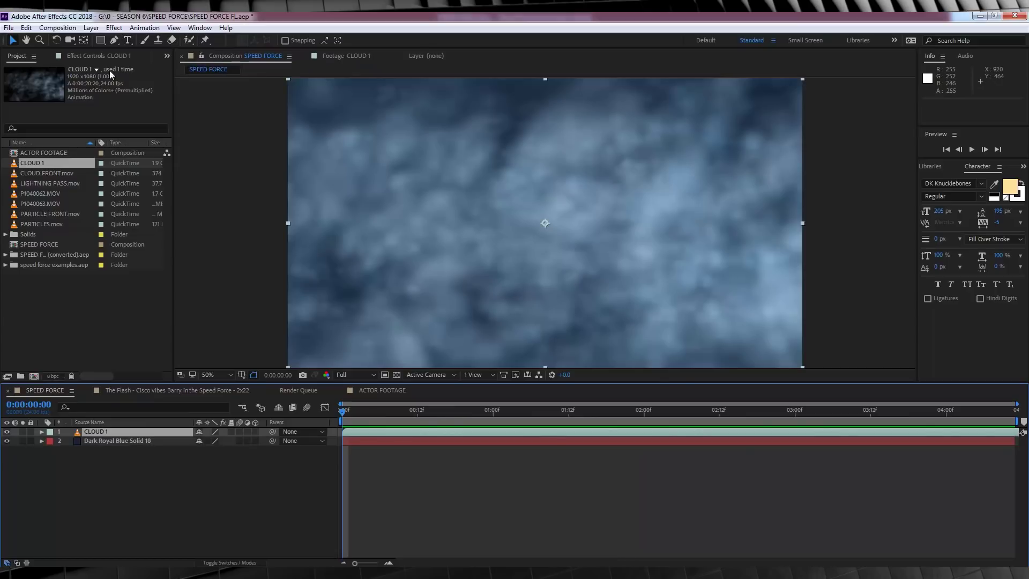
# Step: Apply Camera Lens Blur with a blur radius of 12 to CLOUD 1
pyautogui.click(119, 29)
pyautogui.moveTo(159, 97)
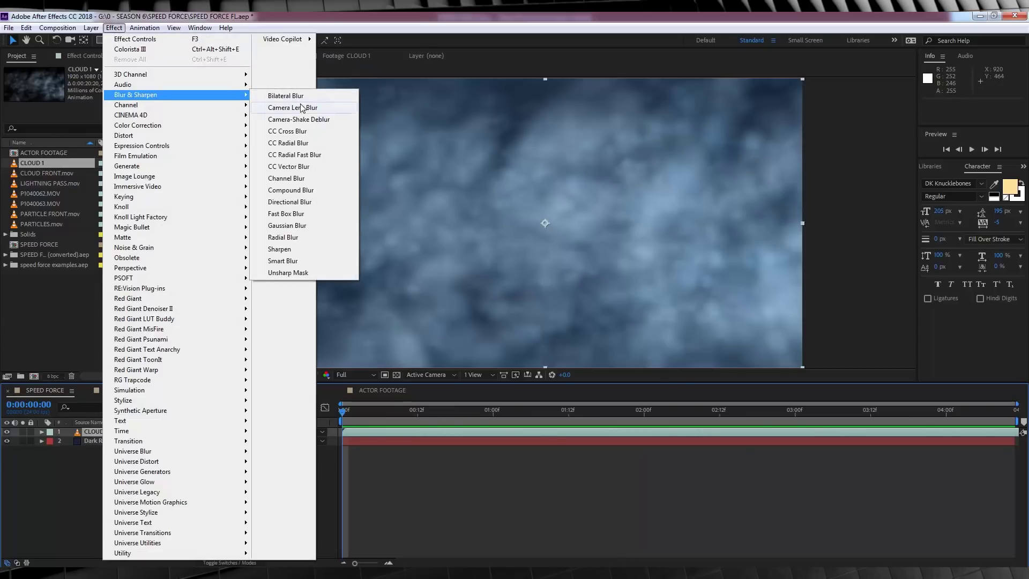
pyautogui.click(302, 110)
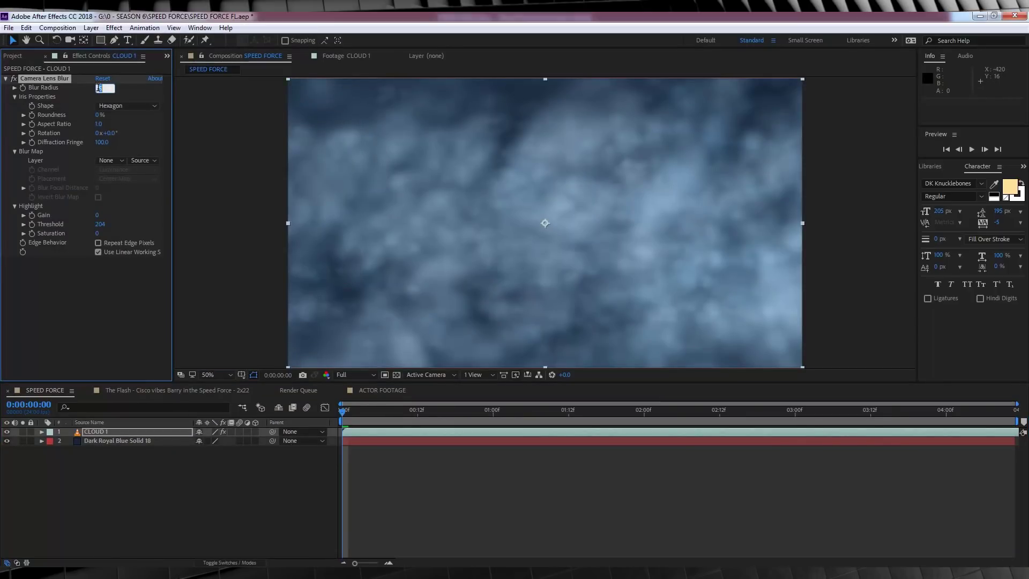
pyautogui.write('12')
pyautogui.press('Return')
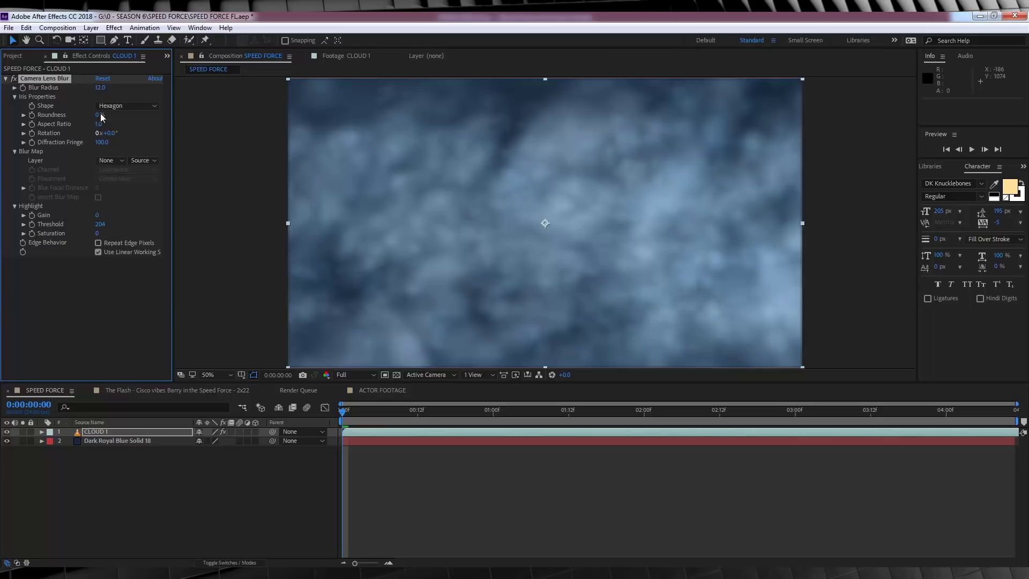
# Step: Add a top adjustment layer with Brightness & Contrast set to Contrast 65
pyautogui.click(95, 29)
pyautogui.moveTo(107, 40)
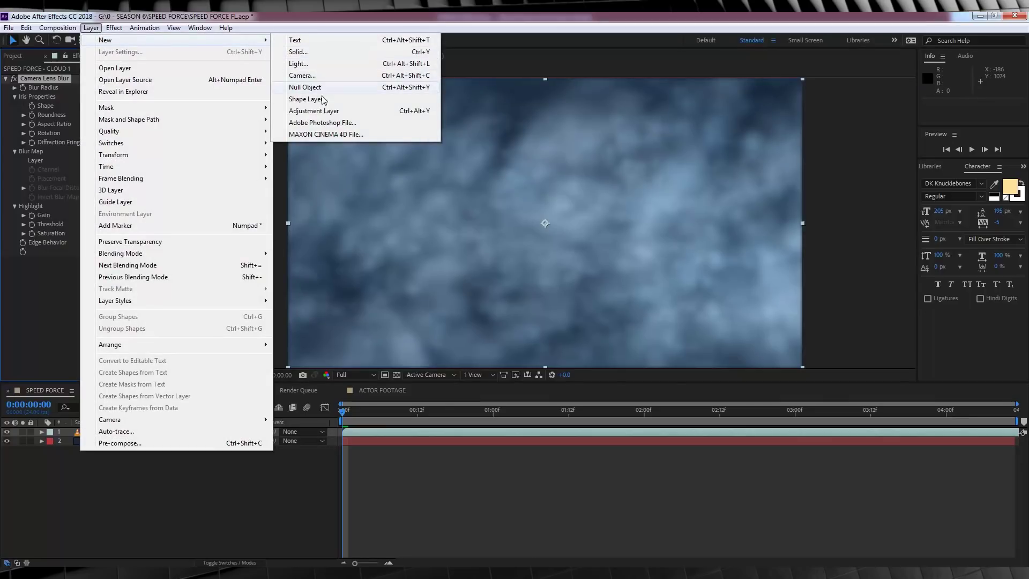
pyautogui.click(327, 110)
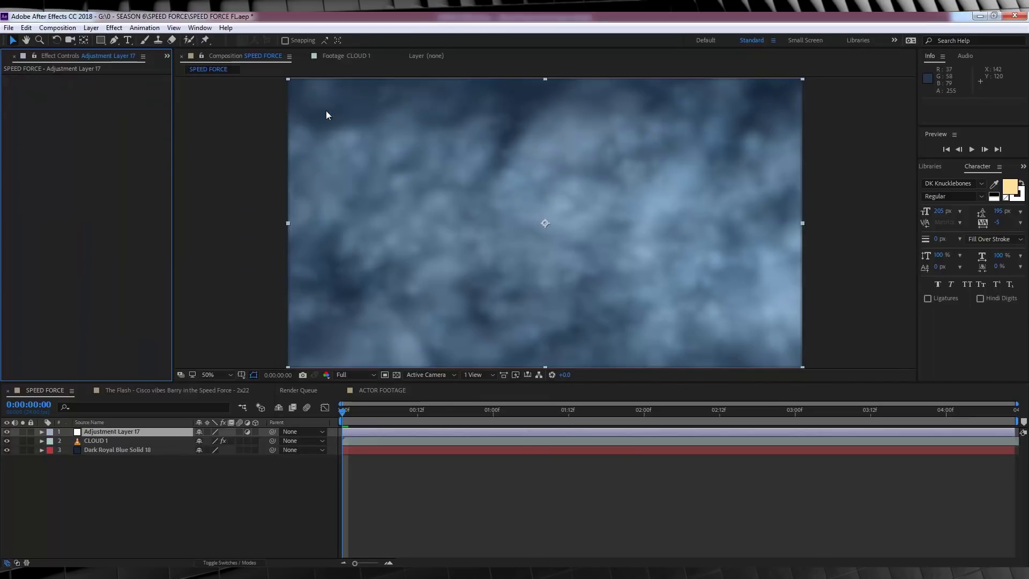
pyautogui.click(115, 27)
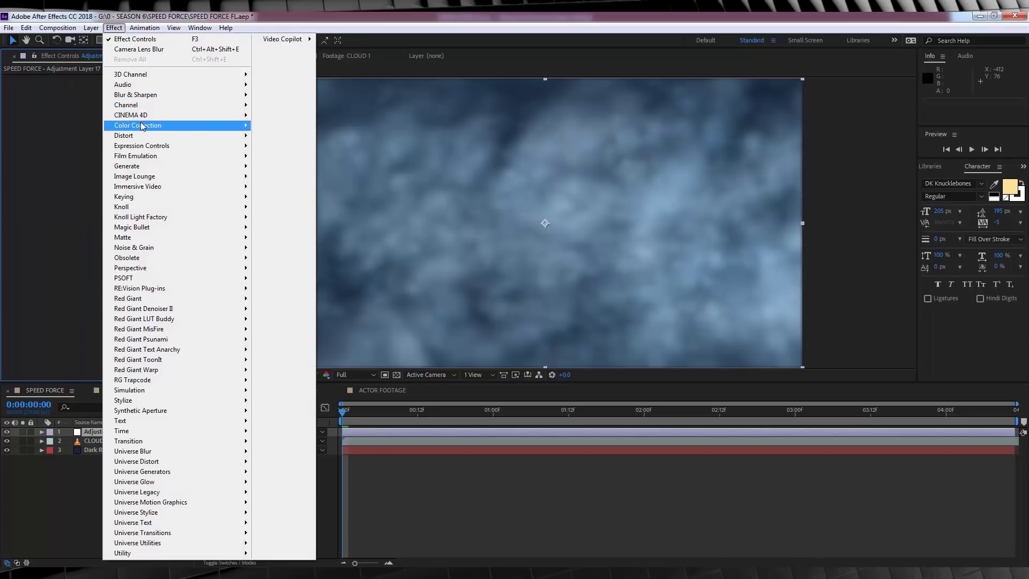
pyautogui.moveTo(177, 125)
pyautogui.click(323, 176)
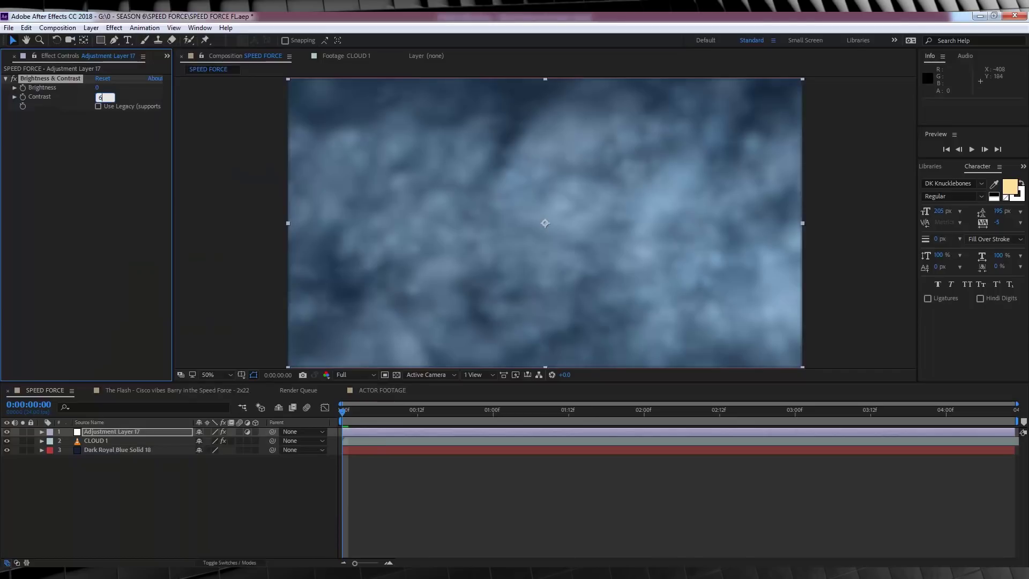
pyautogui.press('Return')
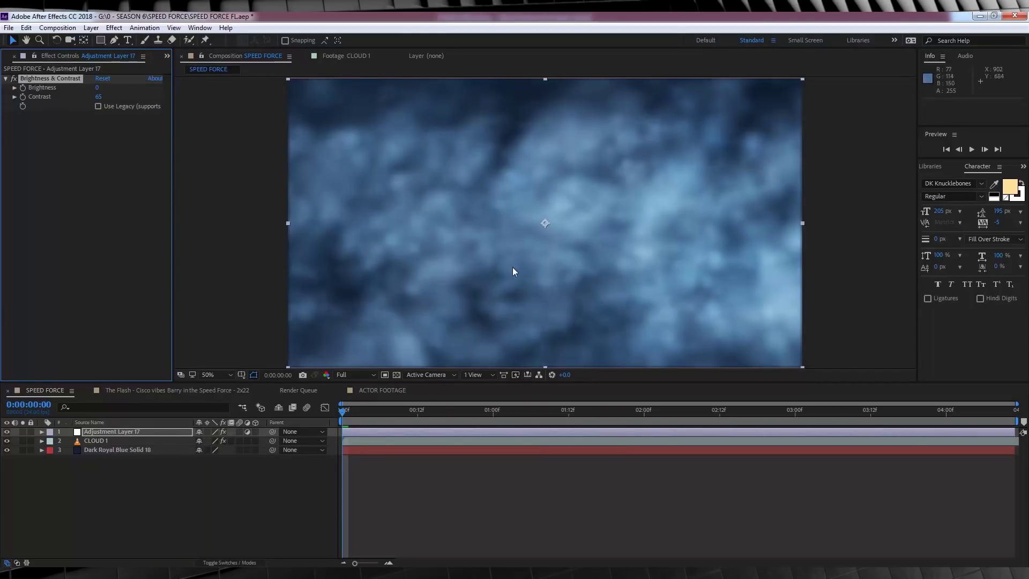
pyautogui.click(92, 485)
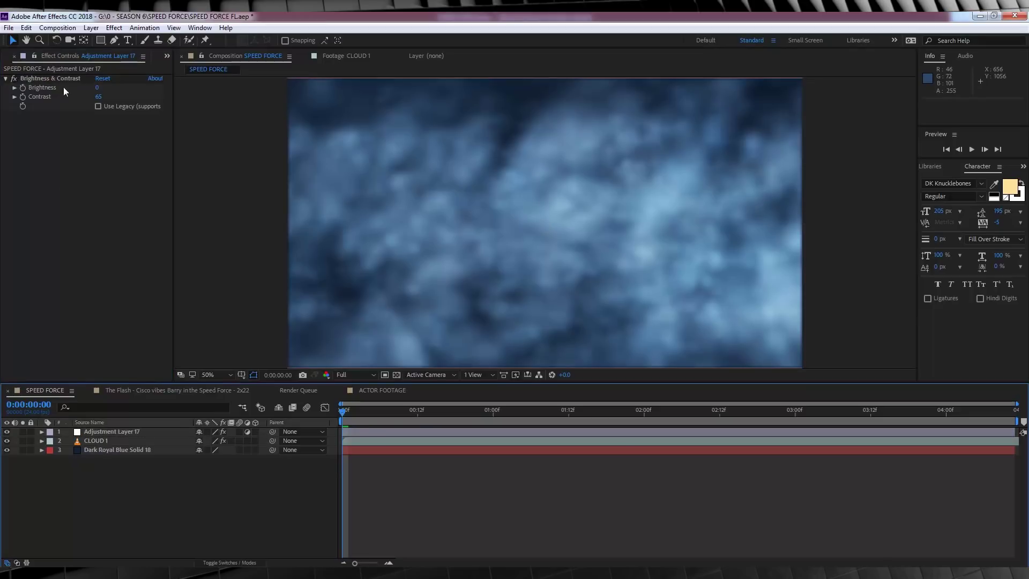
# Step: Add PARTICLES.mov to the top of the composition in Add blending mode
pyautogui.click(166, 56)
pyautogui.click(182, 65)
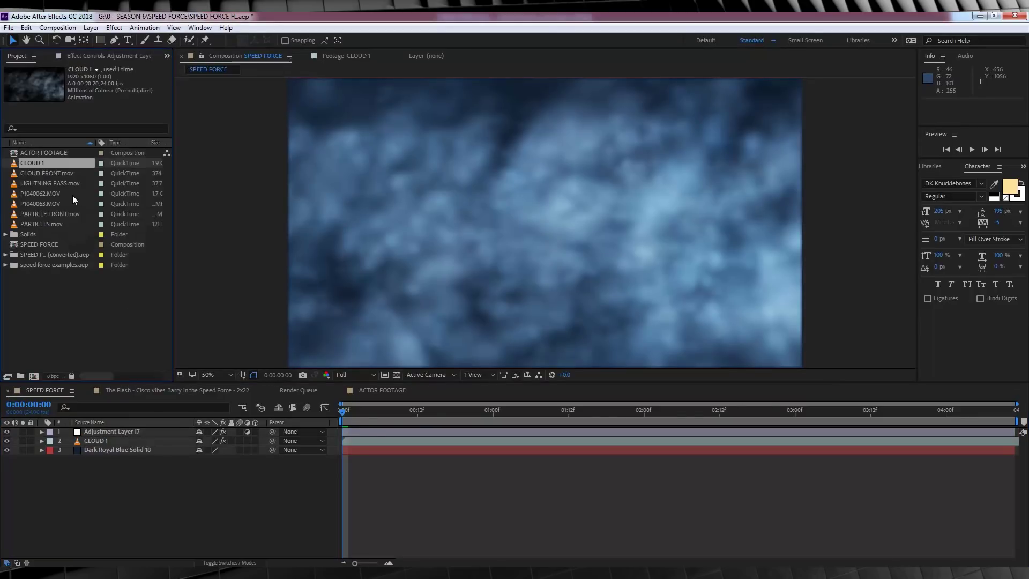
pyautogui.click(44, 224)
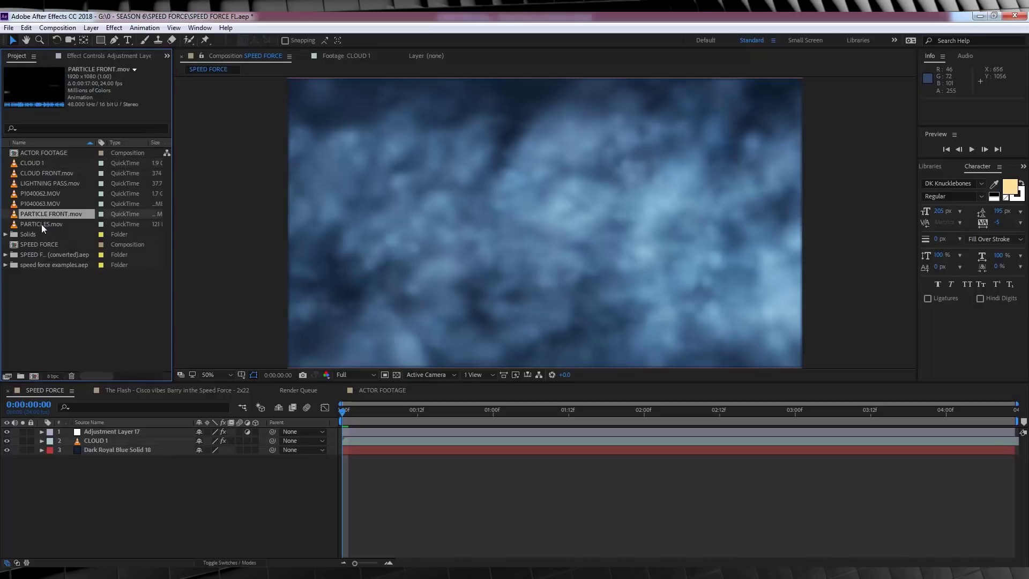
pyautogui.moveTo(41, 224); pyautogui.dragTo(127, 436)
pyautogui.click(229, 562)
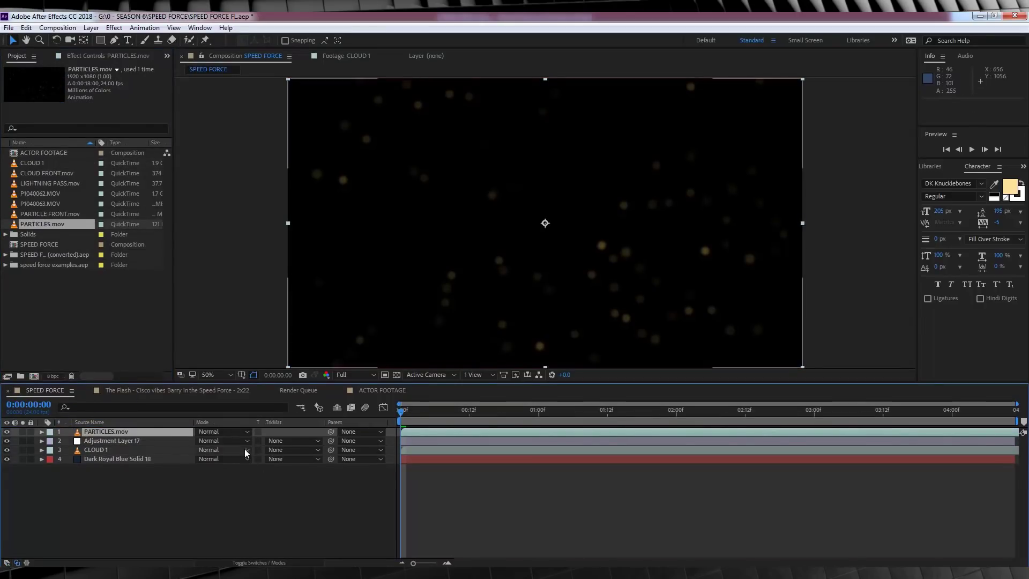
pyautogui.click(209, 432)
pyautogui.click(271, 210)
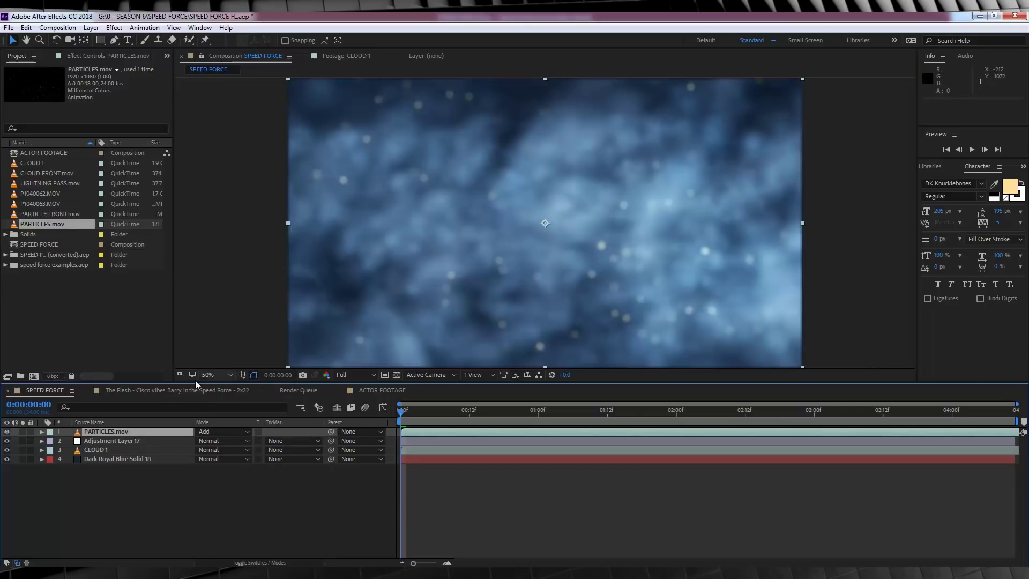
# Step: Duplicate the particles layer and give the second copy a Glow with radius 34
pyautogui.hotkey('ctrl', 'd')
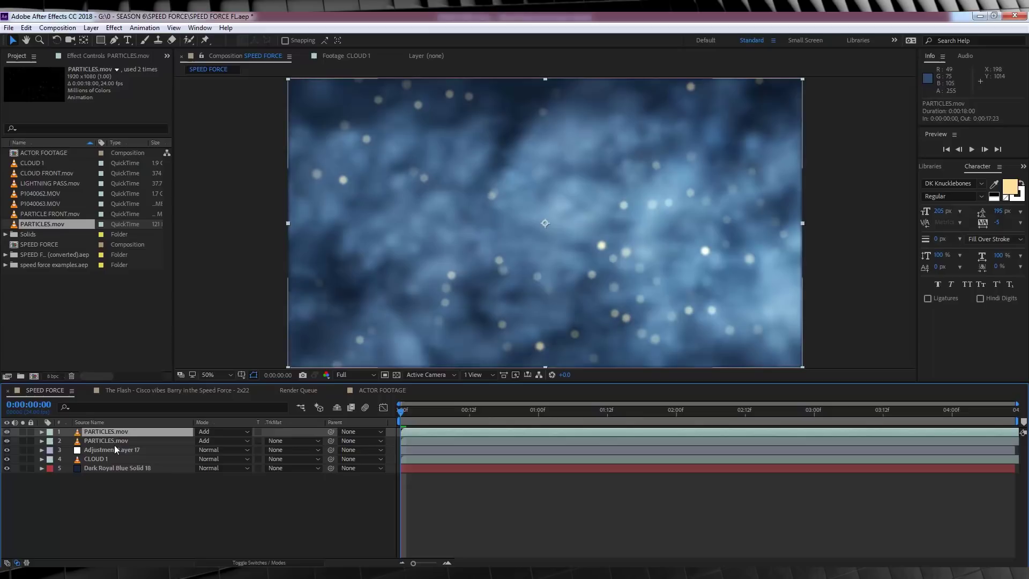
pyautogui.click(109, 440)
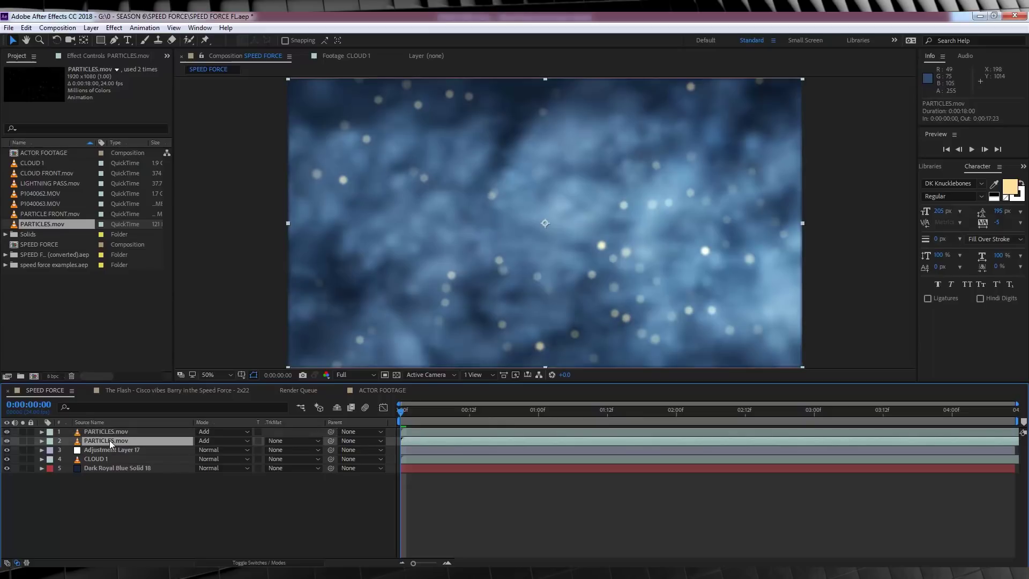
pyautogui.click(113, 27)
pyautogui.moveTo(142, 403)
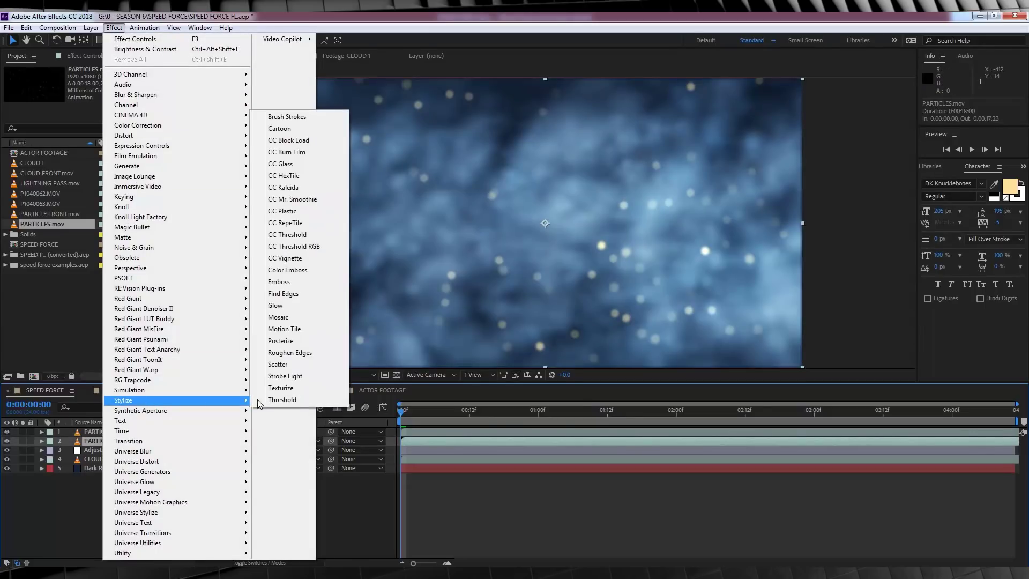
pyautogui.click(274, 309)
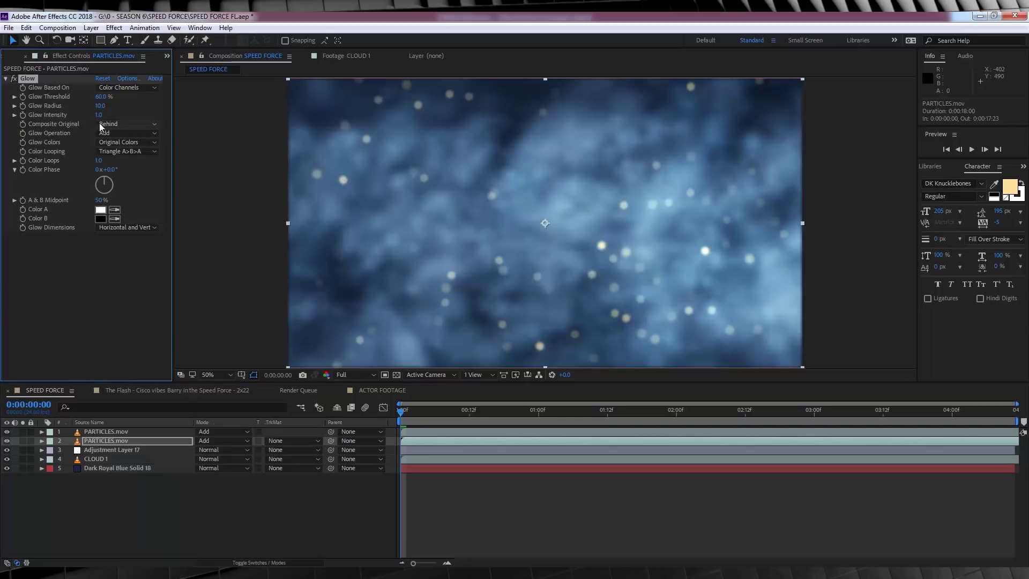
pyautogui.click(100, 106)
pyautogui.click(108, 439)
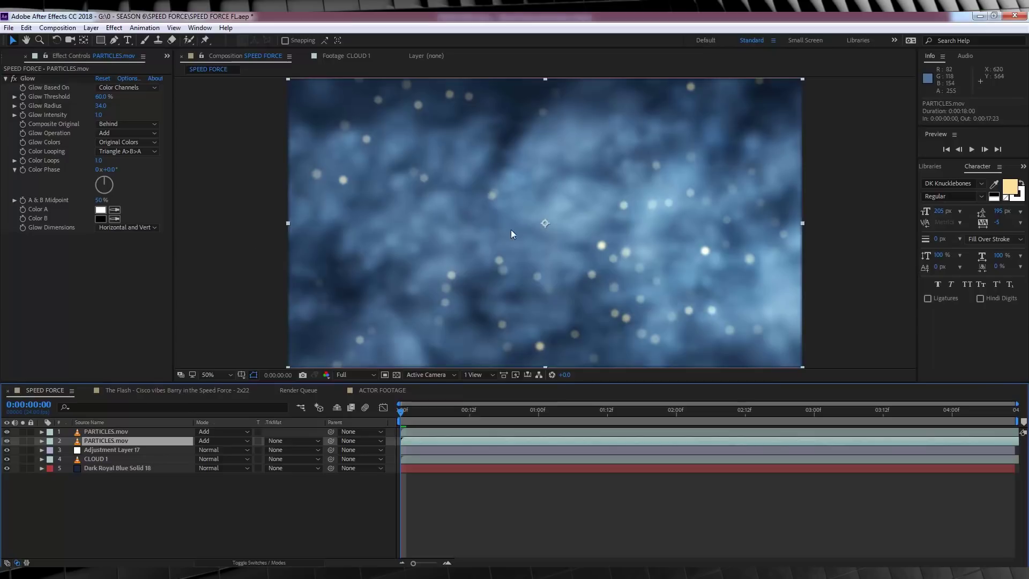
# Step: Add Hue/Saturation with Master Hue -31 and paste it onto the top PARTICLES.mov layer
pyautogui.click(114, 28)
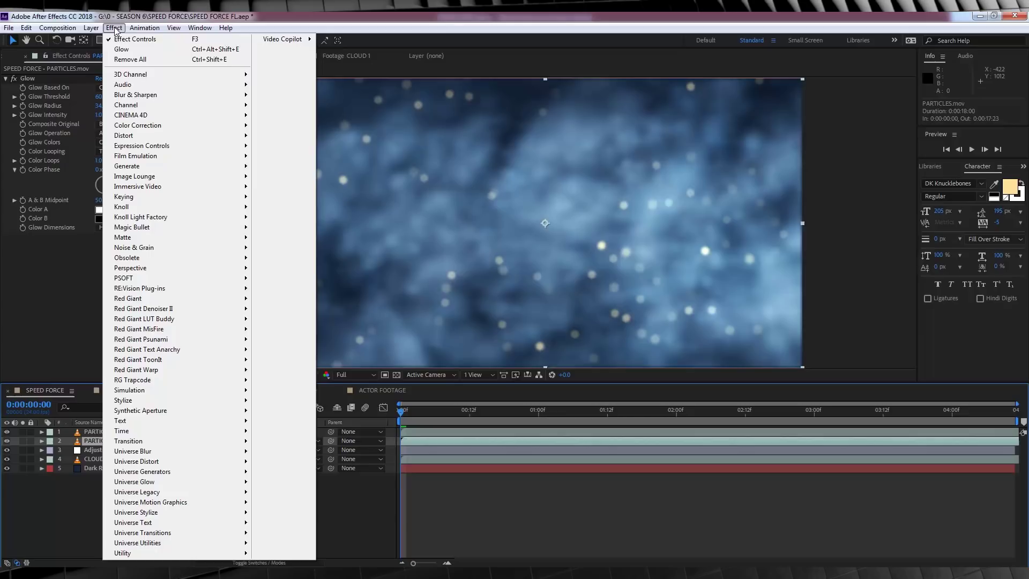
pyautogui.moveTo(143, 126)
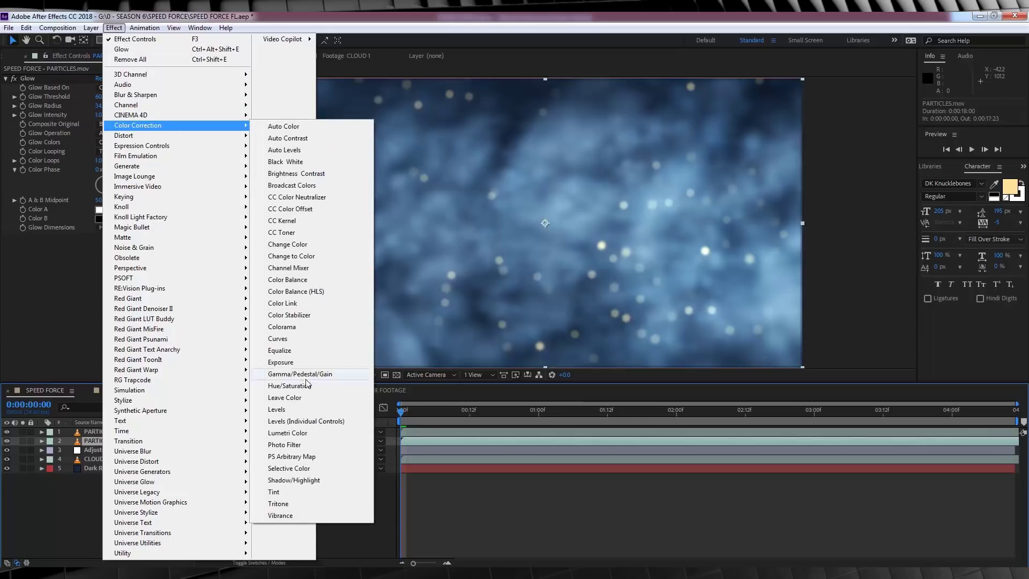
pyautogui.click(289, 385)
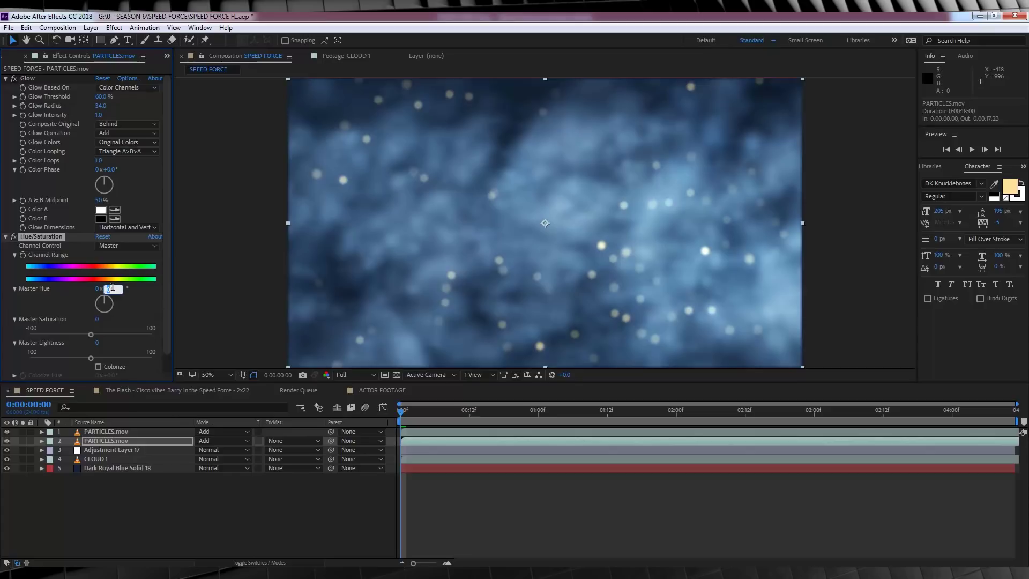
pyautogui.press('Return')
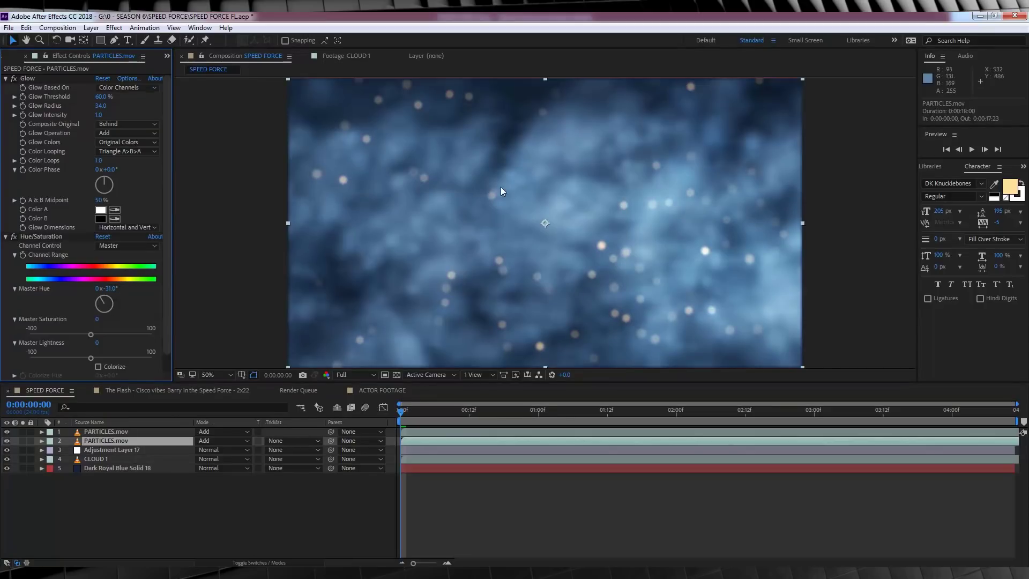
pyautogui.click(43, 233)
pyautogui.click(105, 430)
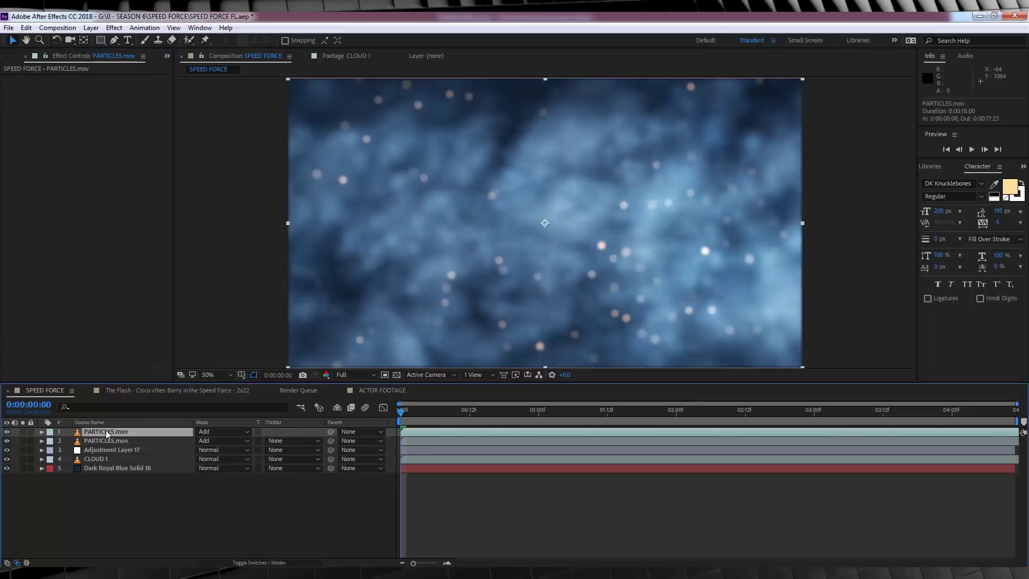
pyautogui.hotkey('ctrl', 'v')
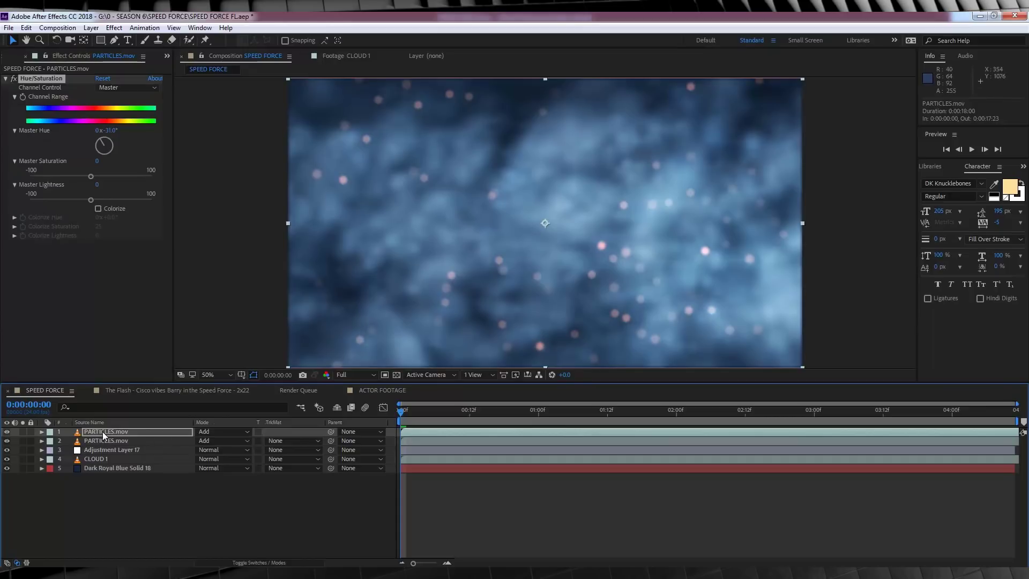
# Step: Add Fast Blur (Legacy) with Blurriness 18 to the top particles layer
pyautogui.click(114, 28)
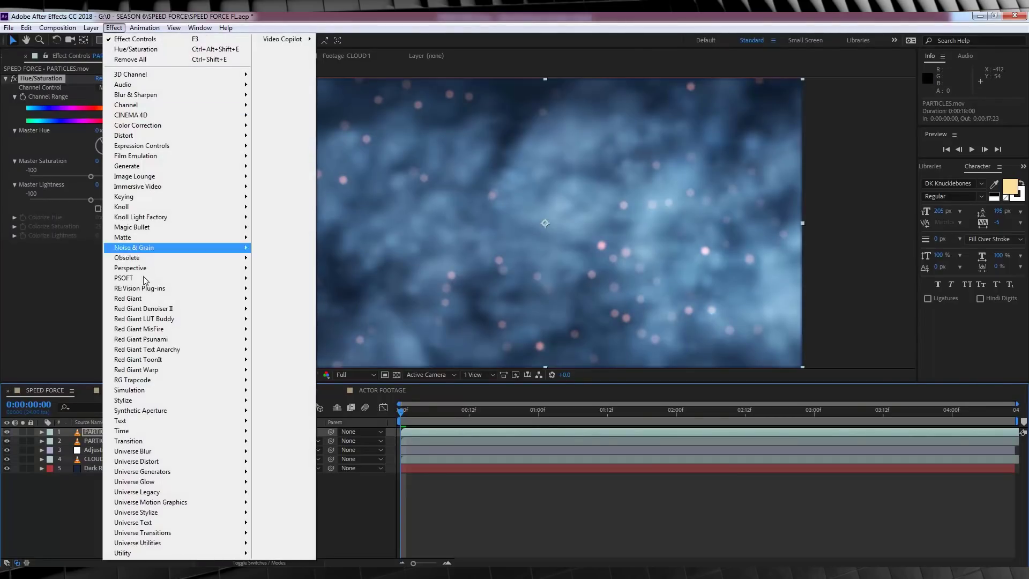
pyautogui.moveTo(134, 257)
pyautogui.click(289, 299)
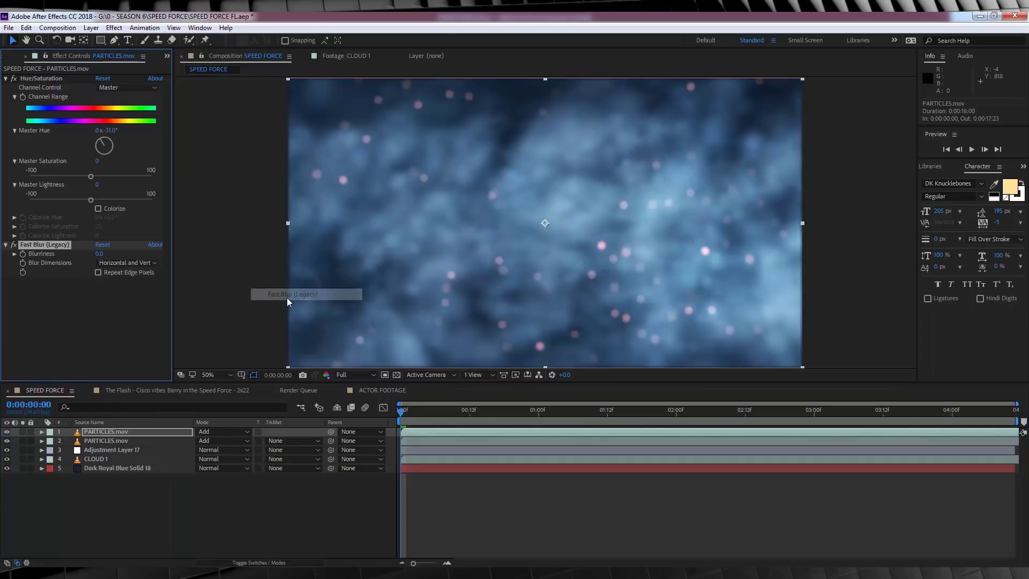
pyautogui.click(100, 253)
pyautogui.press('Return')
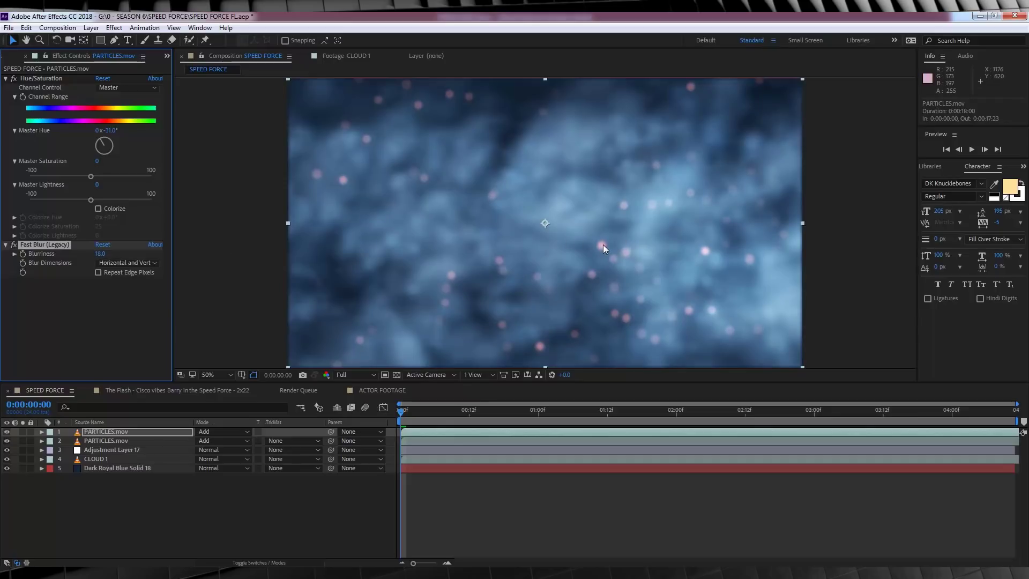
# Step: Preview the animation and extend the work area to the composition's end
pyautogui.press('space')
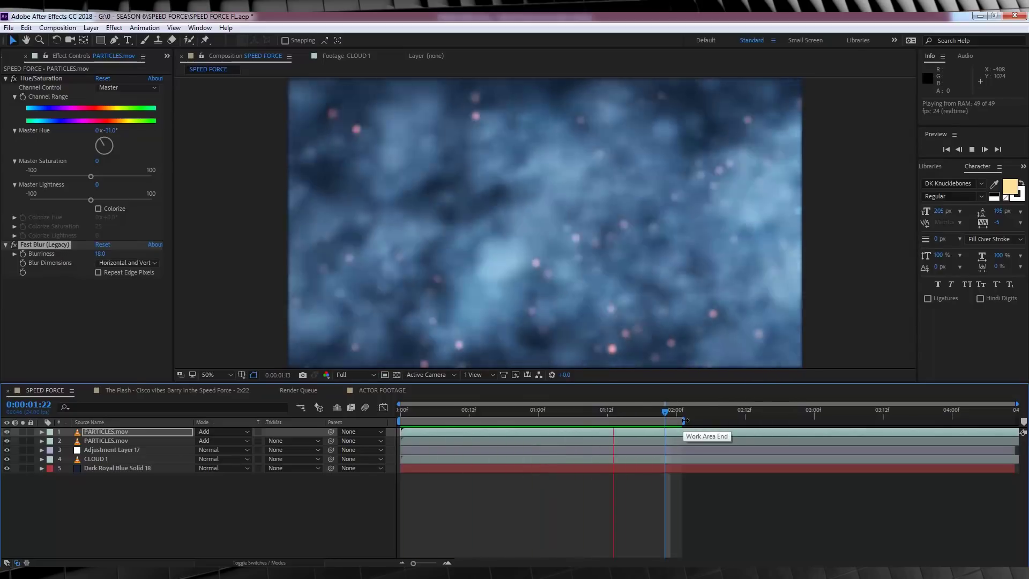
pyautogui.moveTo(685, 421); pyautogui.dragTo(1017, 420)
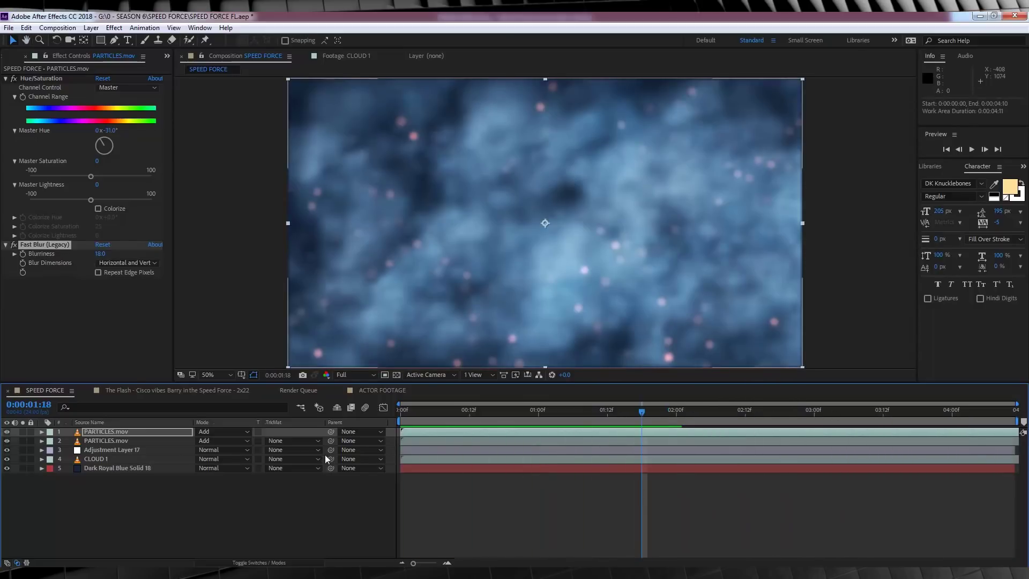
pyautogui.click(401, 414)
pyautogui.click(92, 27)
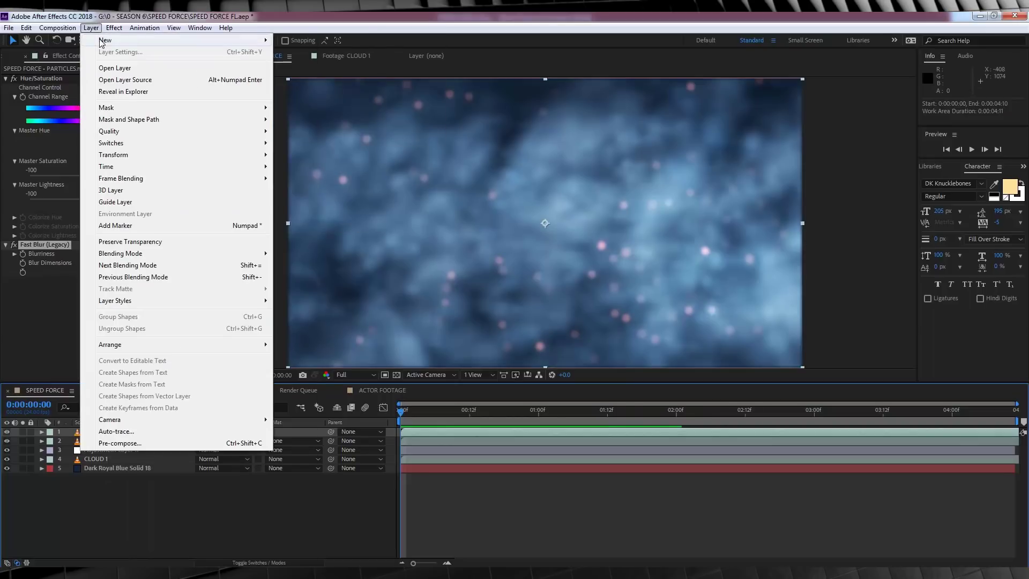
# Step: Add a top adjustment layer with Optics Compensation, Reverse Lens Distortion on, Field of View 50, and preview
pyautogui.moveTo(105, 40)
pyautogui.click(311, 110)
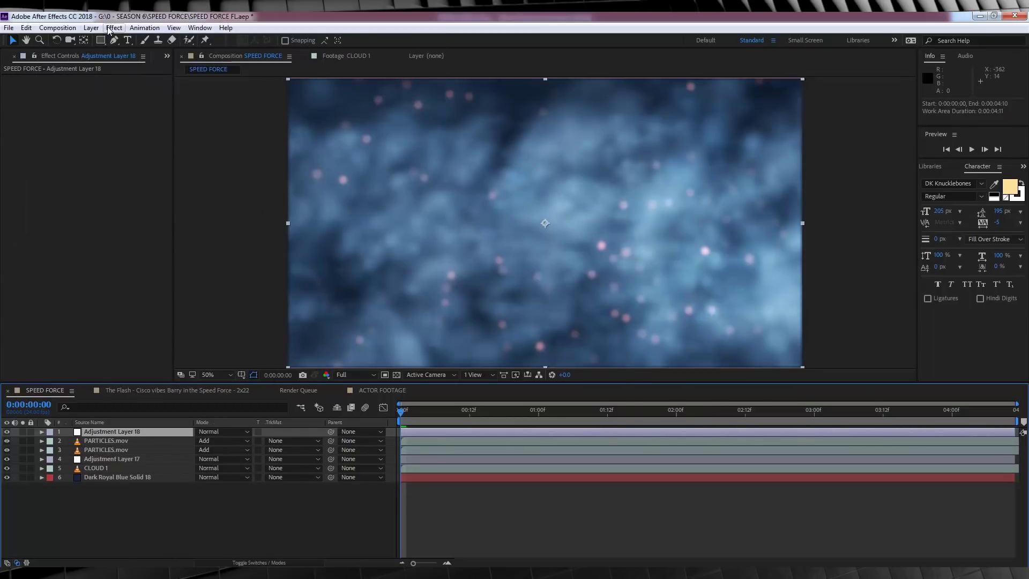
pyautogui.click(113, 28)
pyautogui.moveTo(191, 139)
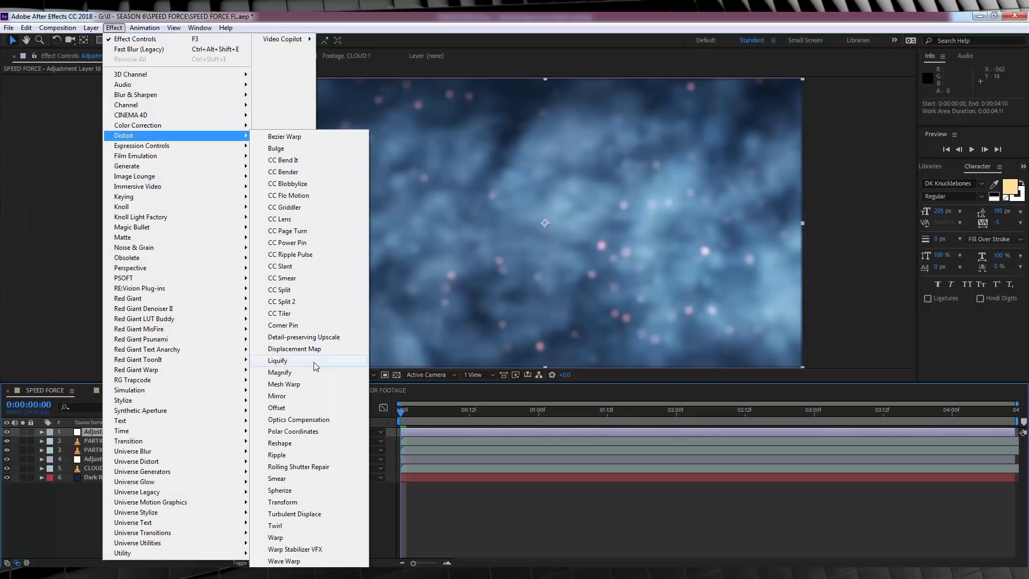
pyautogui.click(299, 419)
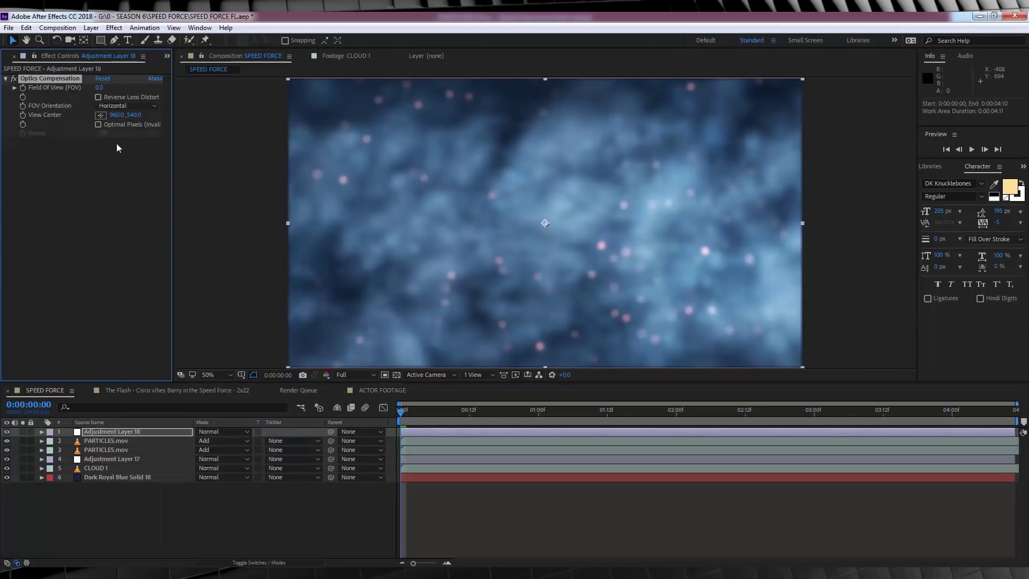
pyautogui.click(98, 97)
pyautogui.click(99, 88)
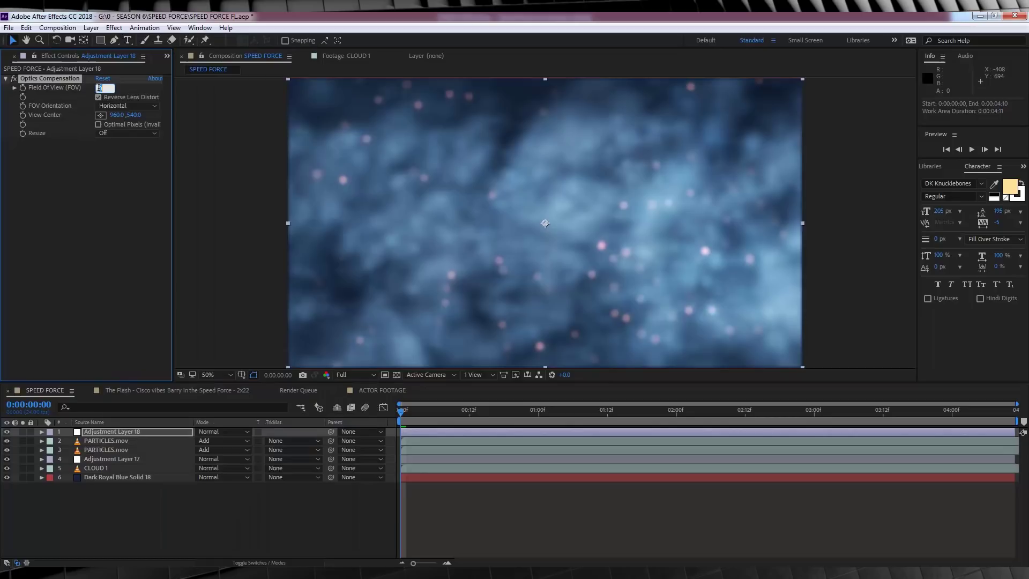
pyautogui.write('50')
pyautogui.press('Return')
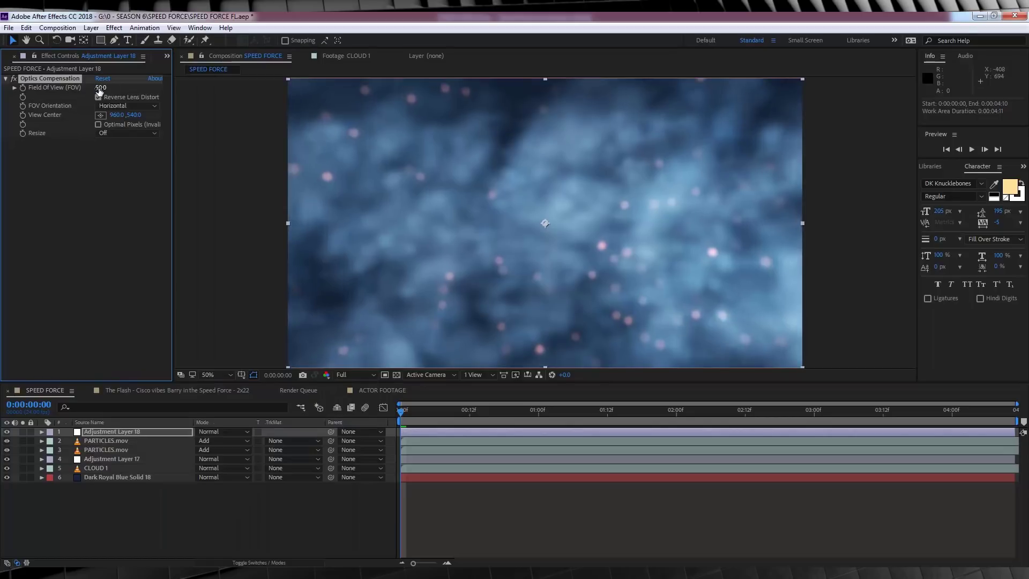
pyautogui.press('space')
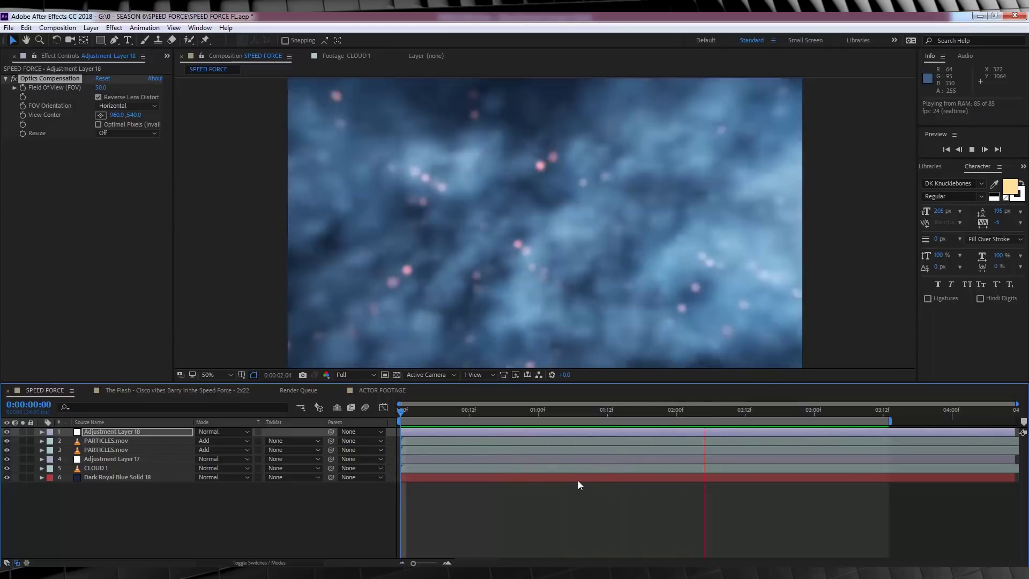
# Step: Add LIGHTNING PASS.mov to the composition in Screen blending mode
pyautogui.press('space')
pyautogui.click(167, 56)
pyautogui.click(181, 70)
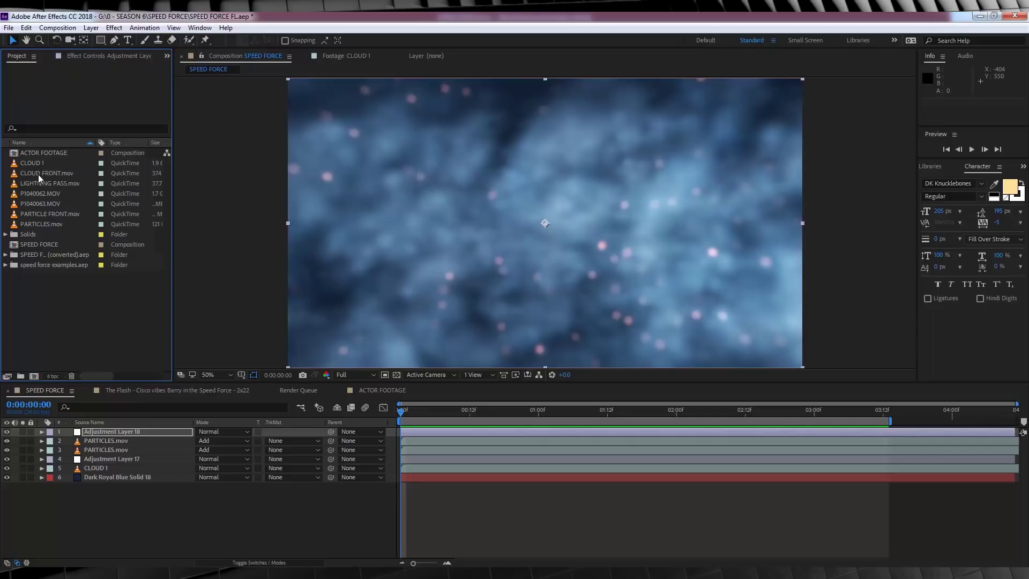
pyautogui.moveTo(45, 183)
pyautogui.mouseDown()
pyautogui.moveTo(89, 317)
pyautogui.moveTo(105, 432)
pyautogui.mouseUp()
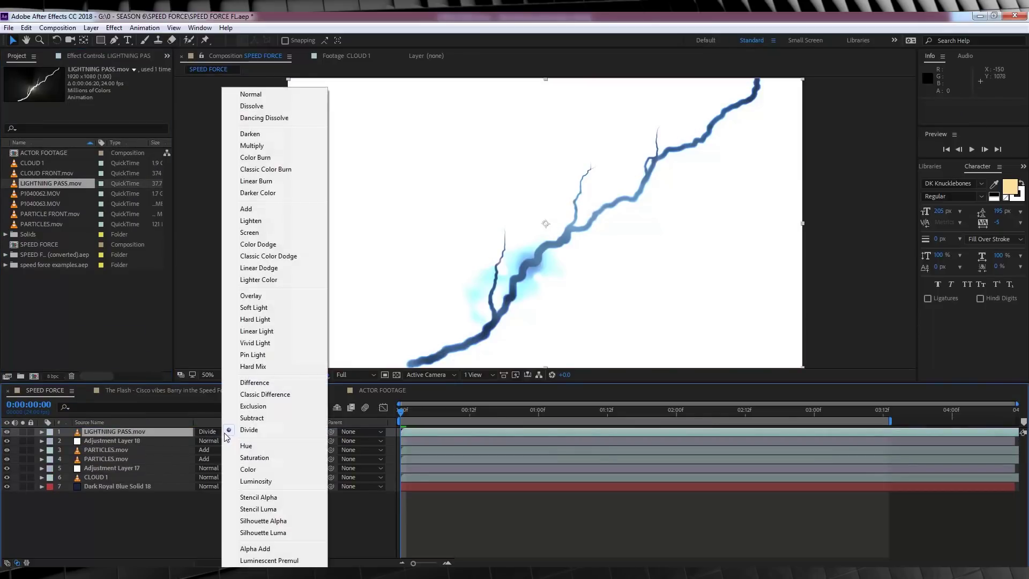
pyautogui.click(211, 432)
pyautogui.click(250, 232)
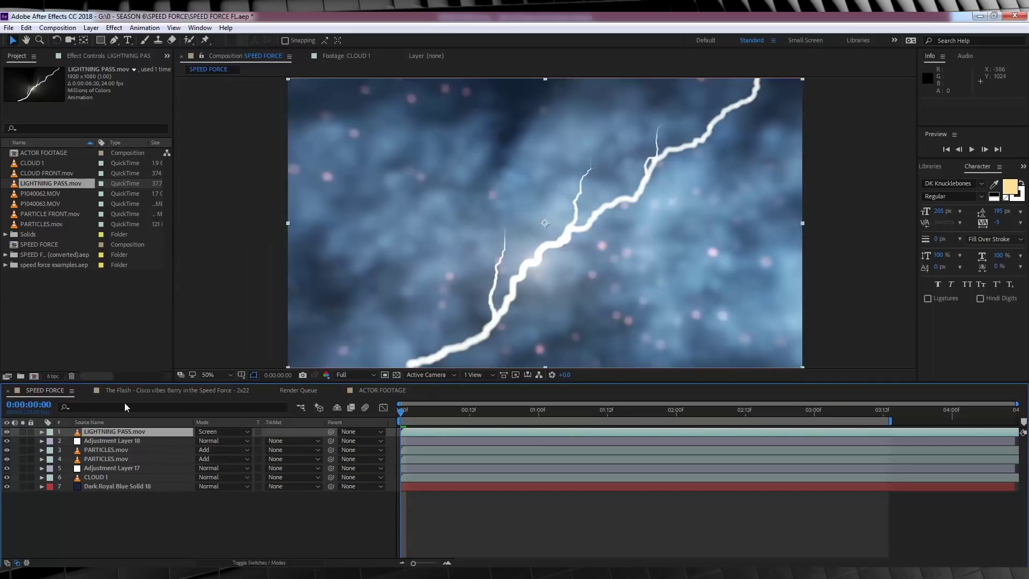
# Step: Duplicate the lightning layer and give the lower copy Camera Lens Blur radius 20
pyautogui.hotkey('ctrl', 'd')
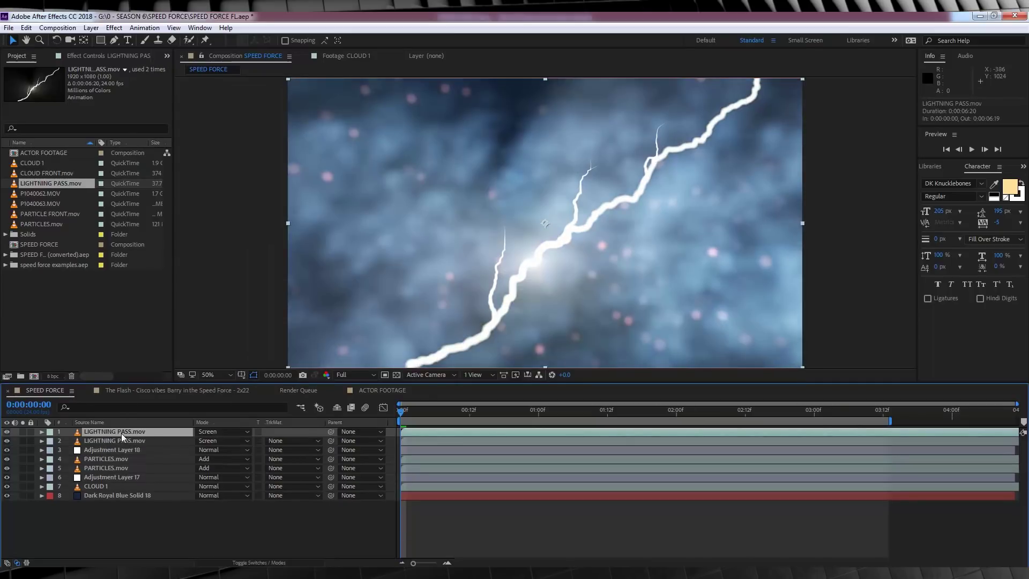
pyautogui.click(114, 27)
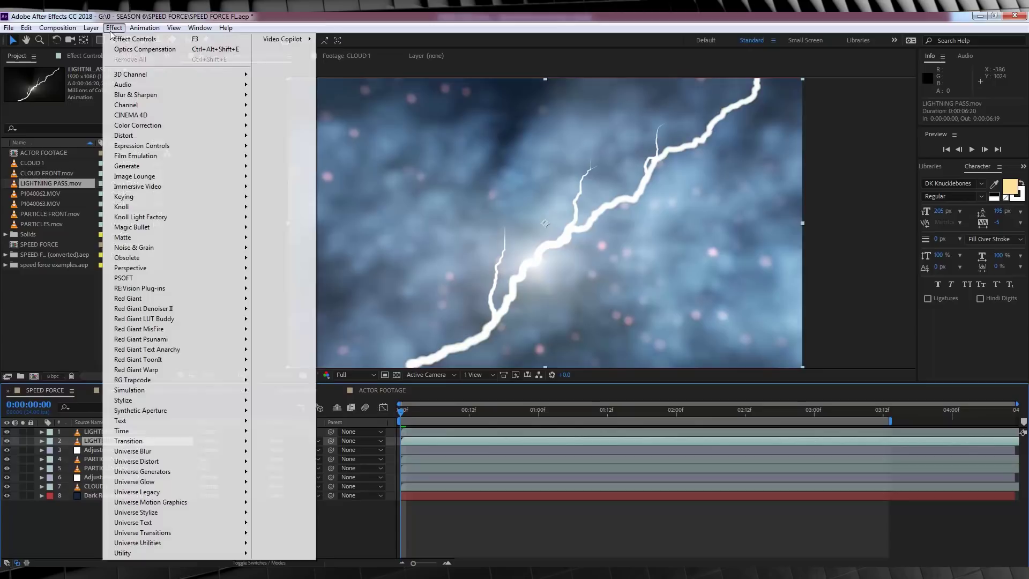
pyautogui.moveTo(166, 96)
pyautogui.click(293, 107)
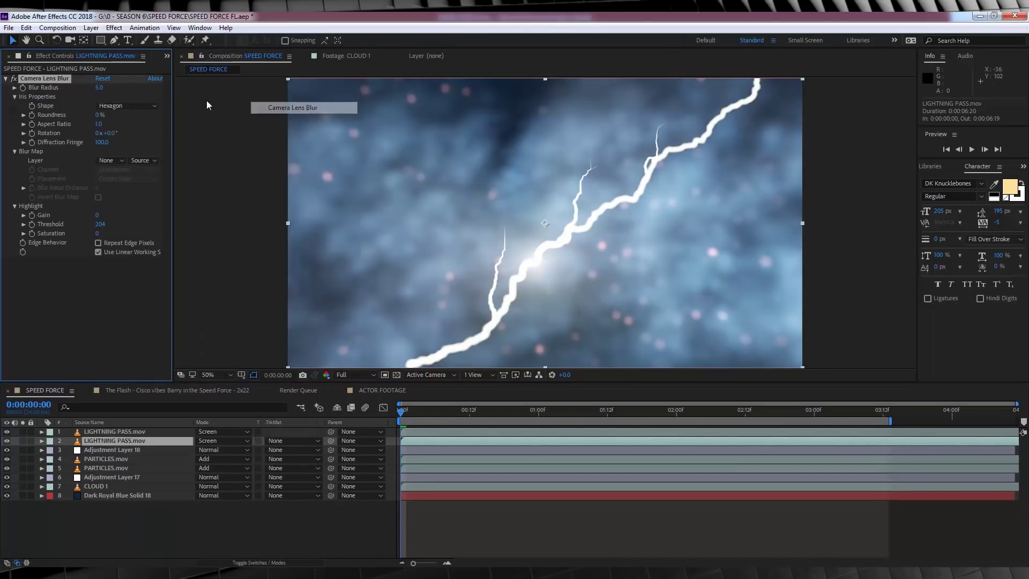
pyautogui.click(101, 87)
pyautogui.write('2')
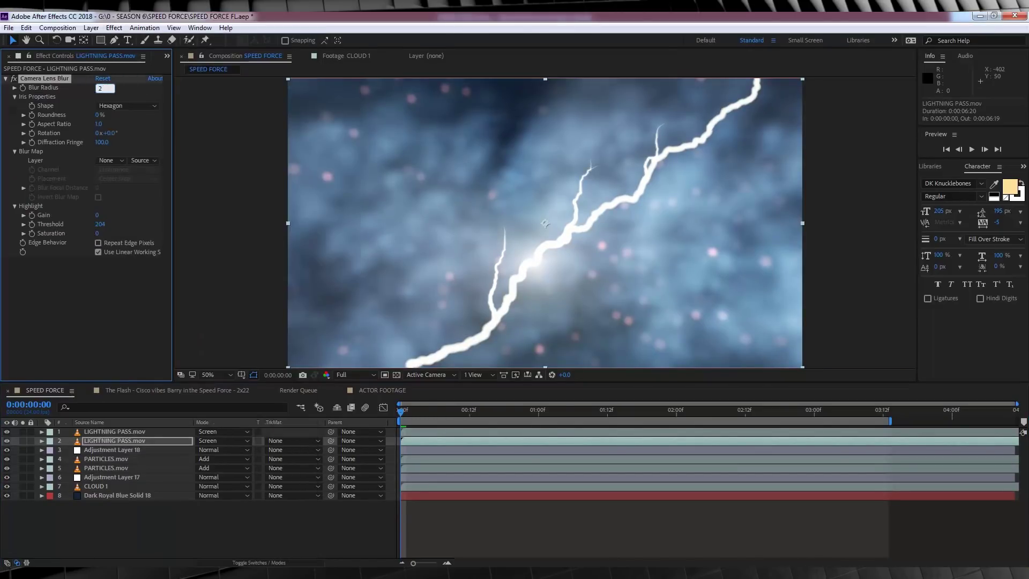
pyautogui.write('0')
pyautogui.press('Return')
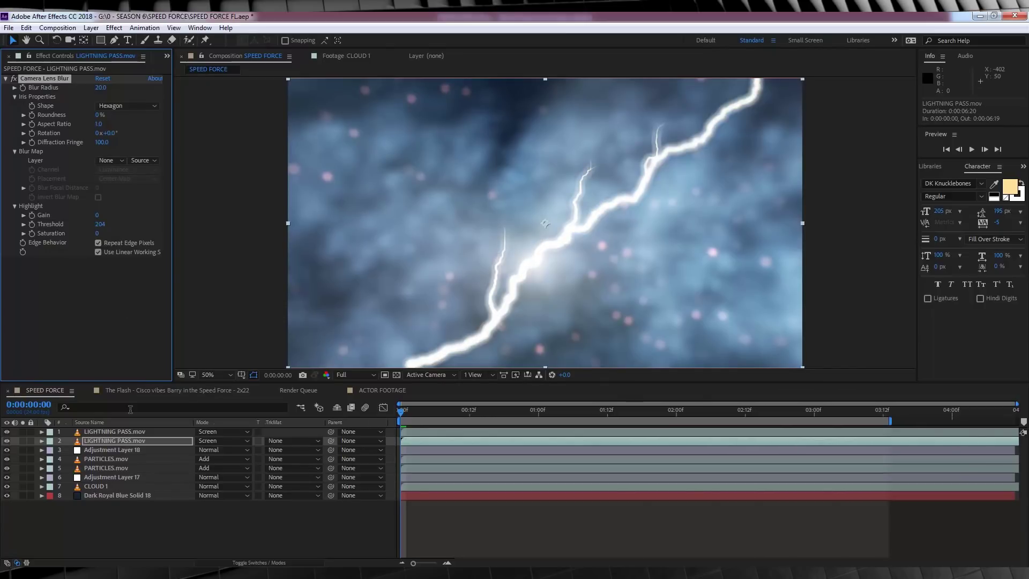
# Step: Give the top lightning layer Fast Blur (Legacy) at 215 with Repeat Edge Pixels on
pyautogui.click(124, 430)
pyautogui.click(114, 28)
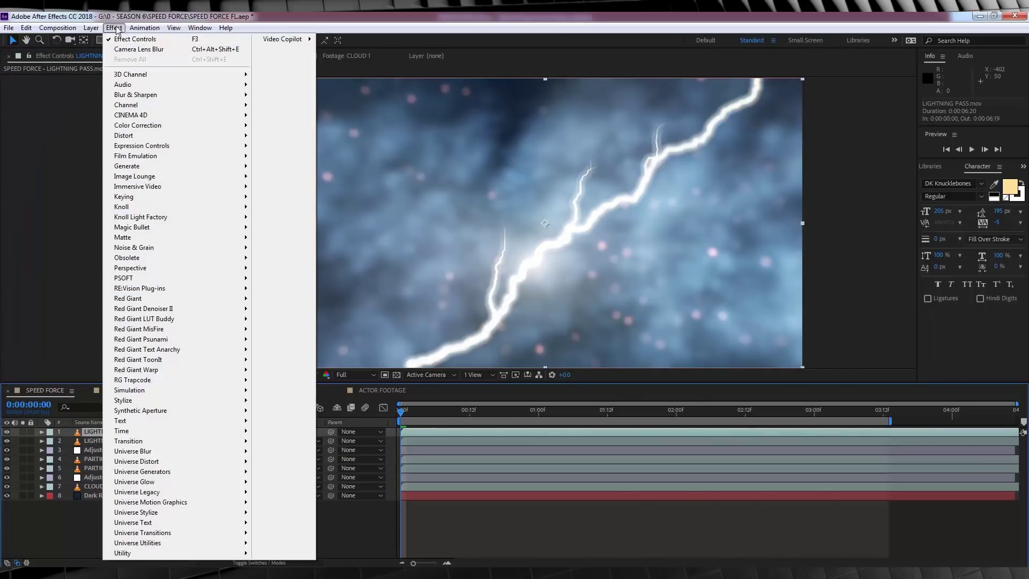
pyautogui.moveTo(236, 257)
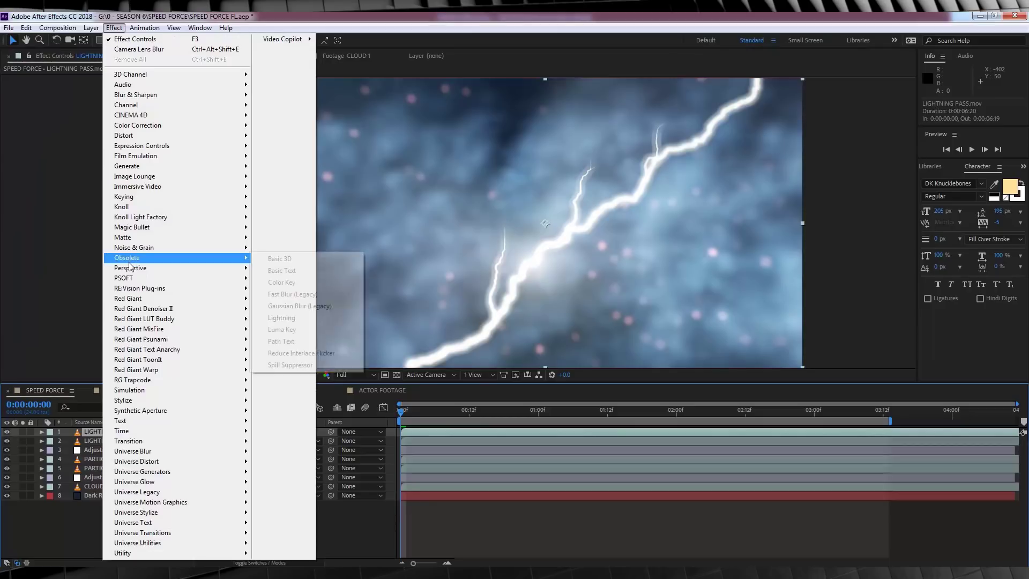
pyautogui.click(315, 298)
pyautogui.click(102, 88)
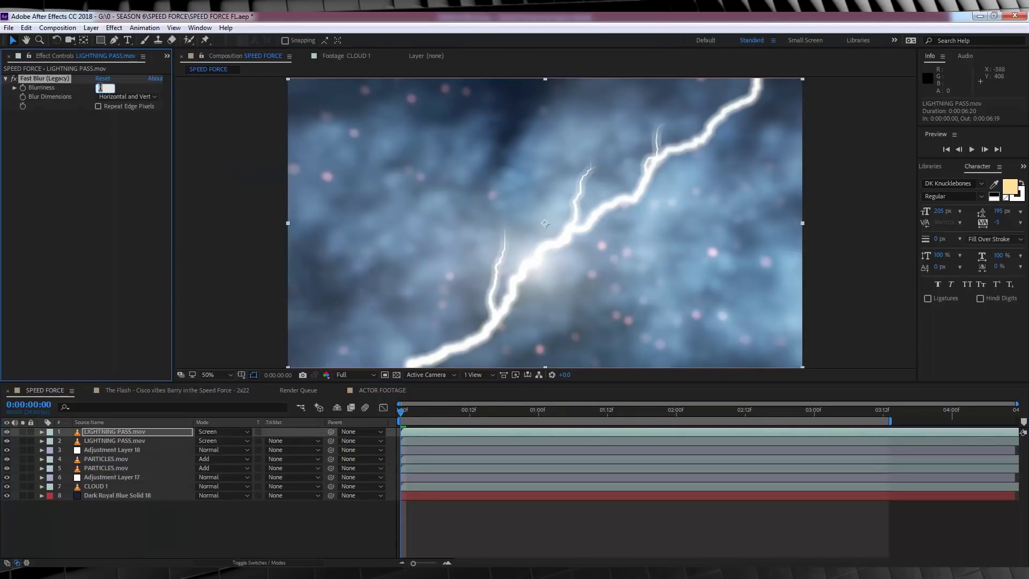
pyautogui.write('215')
pyautogui.press('Return')
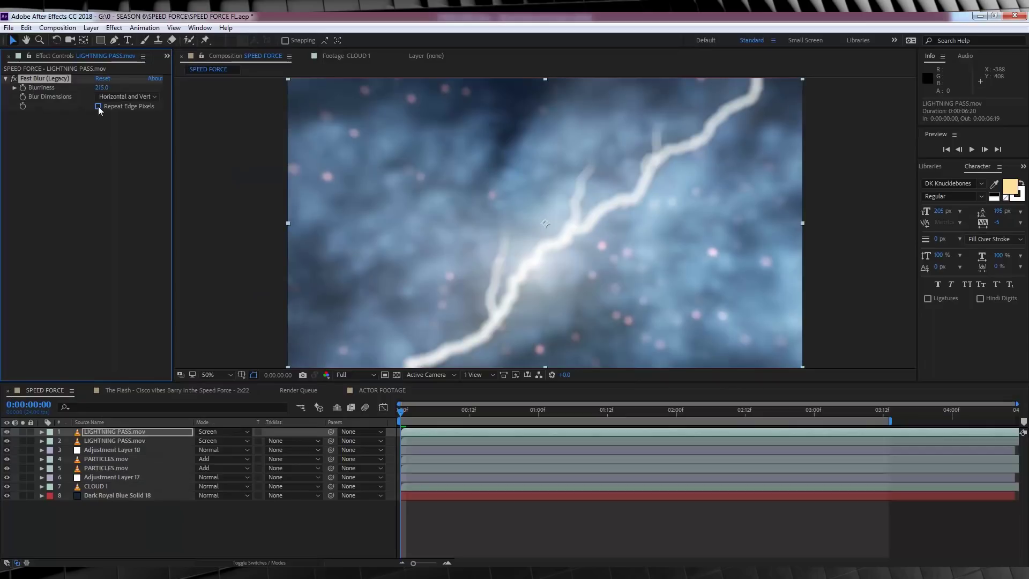
pyautogui.click(99, 106)
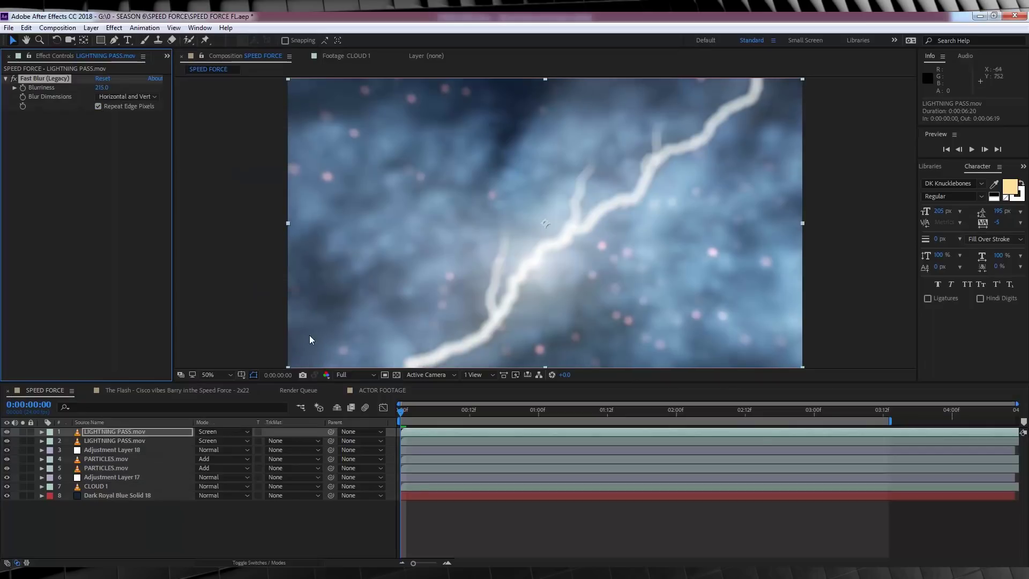
# Step: Set the preview resolution to Quarter and play back the composite
pyautogui.click(436, 526)
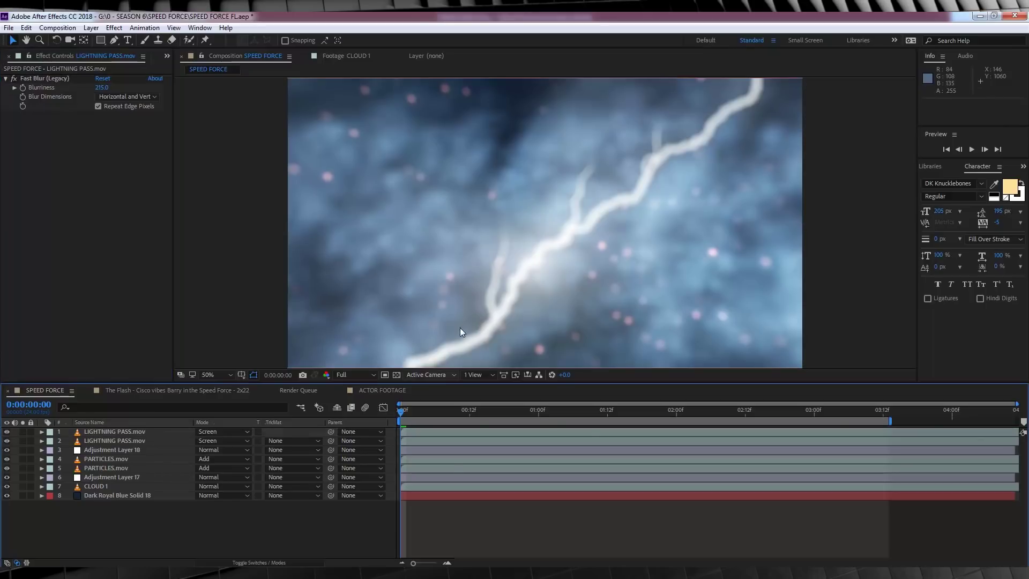
pyautogui.click(366, 374)
pyautogui.click(362, 439)
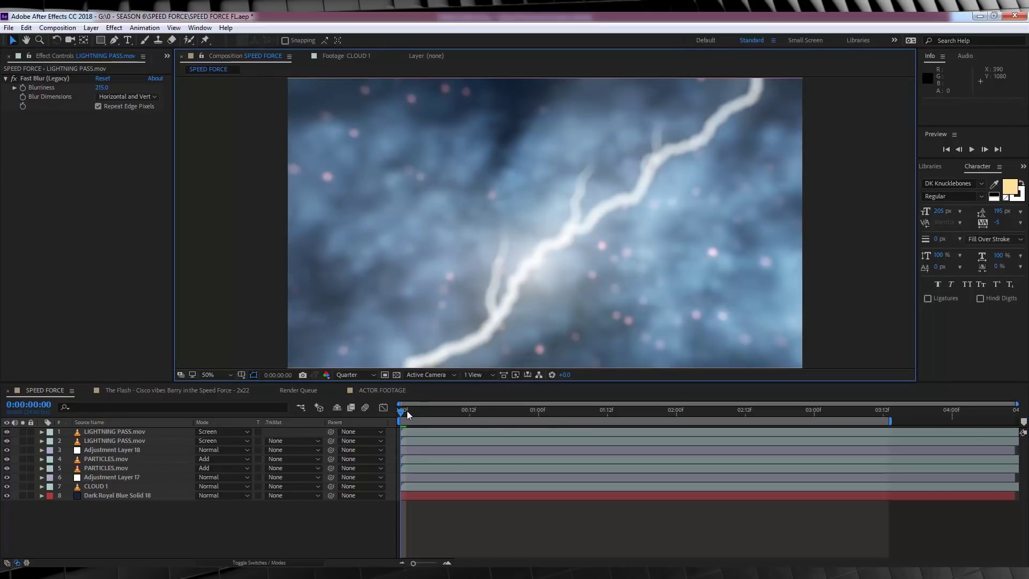
pyautogui.press('space')
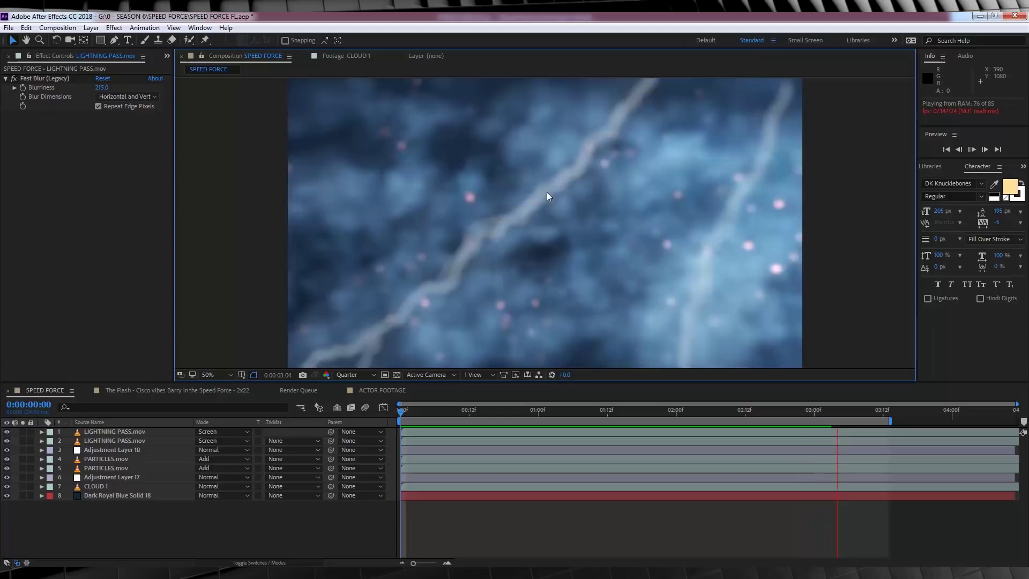
# Step: Scrub the Speed Force reference clip to 0:00:01:04, then return to SPEED FORCE
pyautogui.click(183, 390)
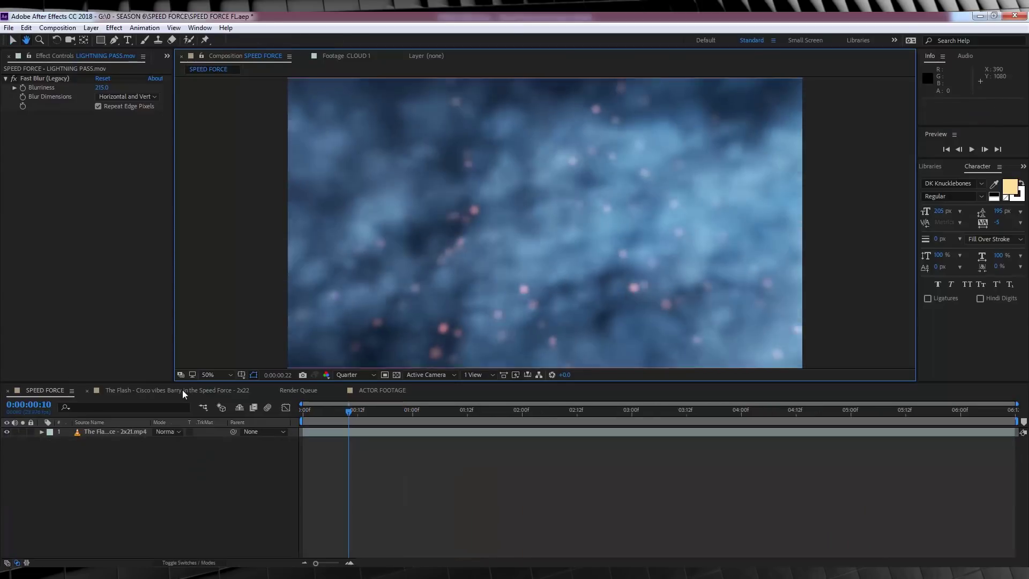
pyautogui.moveTo(349, 410); pyautogui.dragTo(399, 411)
pyautogui.click(430, 412)
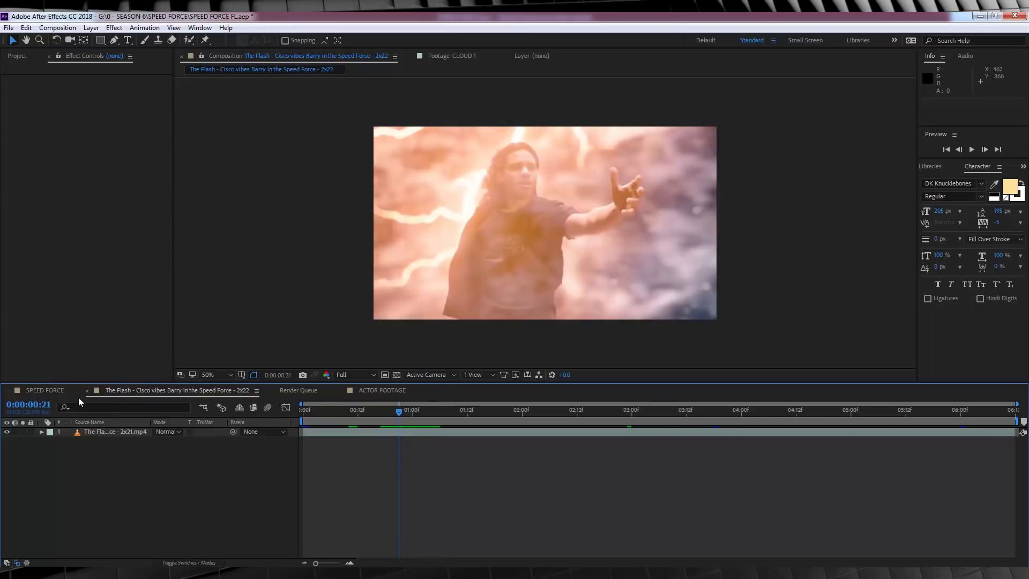
pyautogui.click(45, 391)
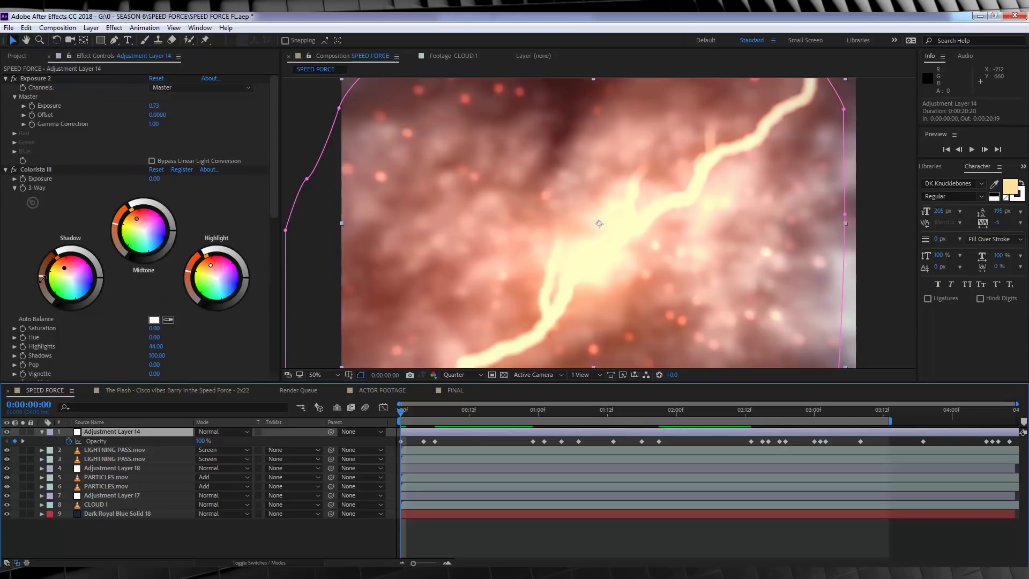
# Step: Toggle the Colorista III effect off and on to compare the red grade
pyautogui.click(14, 170)
pyautogui.click(14, 169)
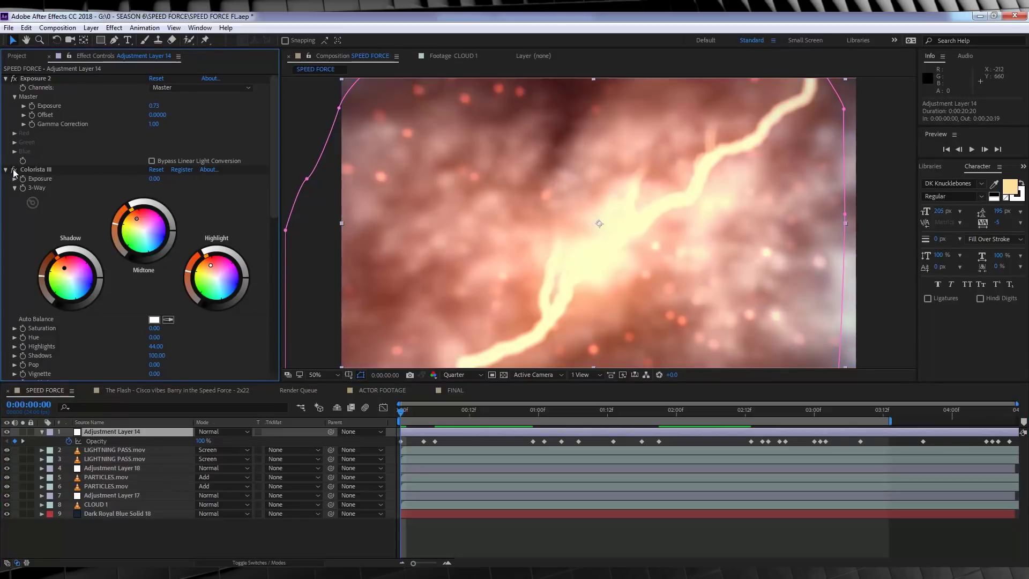
pyautogui.click(14, 169)
pyautogui.click(14, 170)
# Step: Scrub through the Opacity keyframes past 0:00:01:01 and 0:00:01:04 into the lightning frames
pyautogui.moveTo(400, 410); pyautogui.dragTo(434, 417)
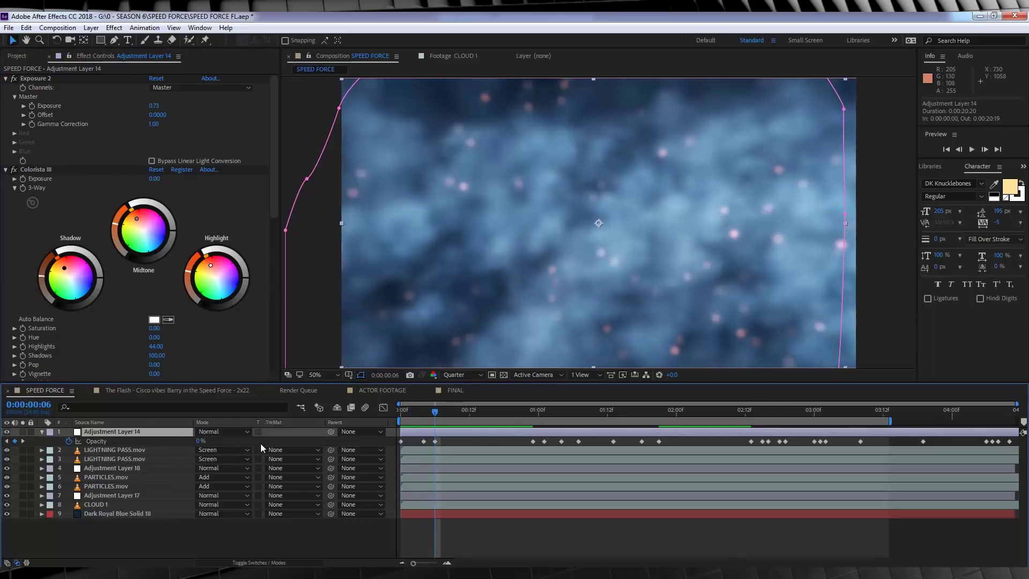
pyautogui.moveTo(532, 413); pyautogui.dragTo(545, 417)
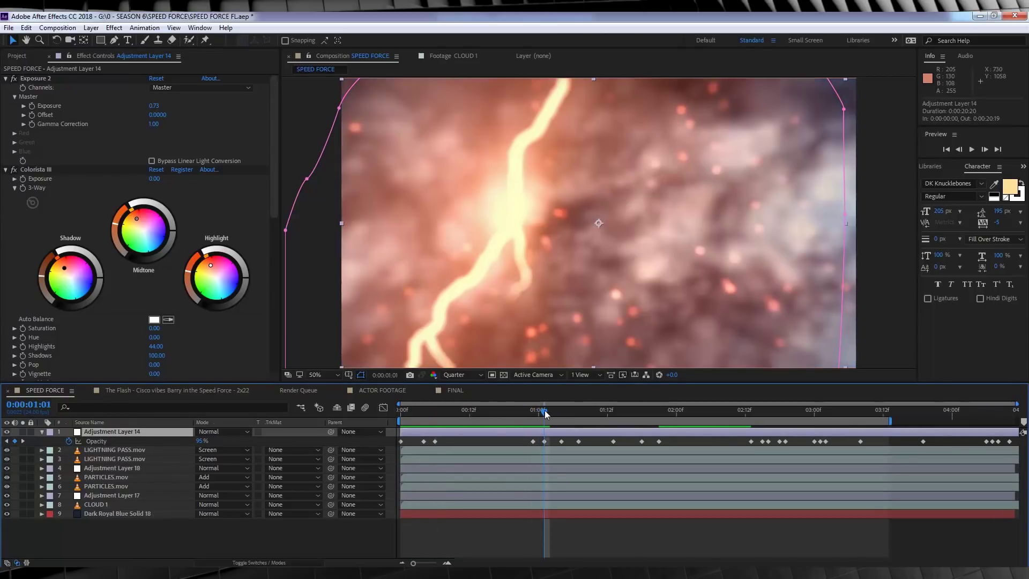
pyautogui.moveTo(546, 413); pyautogui.dragTo(619, 415)
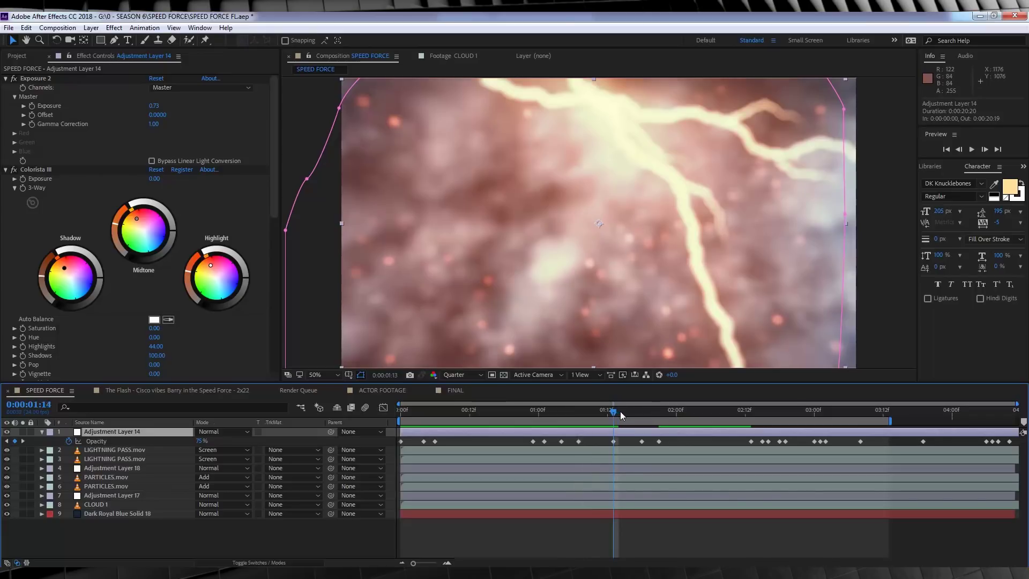
pyautogui.moveTo(621, 415); pyautogui.dragTo(762, 417)
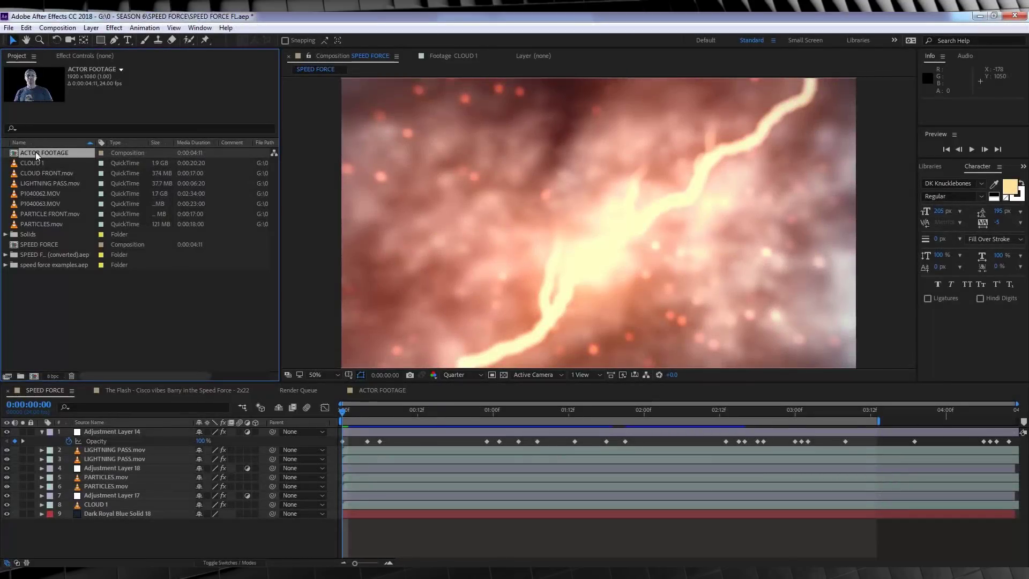
# Step: Add ACTOR FOOTAGE as SPEED FORCE's top layer and compare its Colorista grade on and off
pyautogui.moveTo(36, 153); pyautogui.dragTo(86, 434)
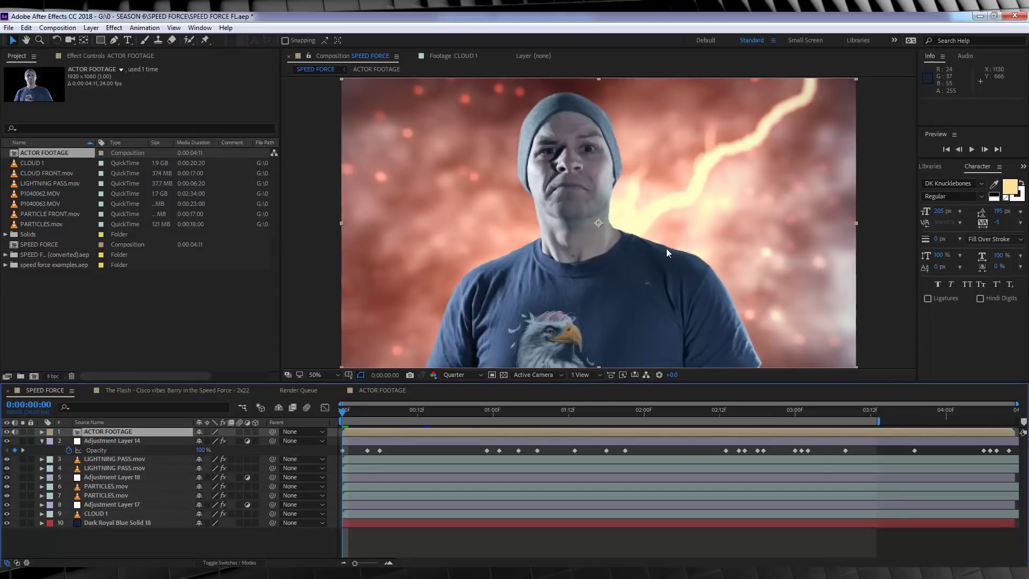
pyautogui.doubleClick(94, 432)
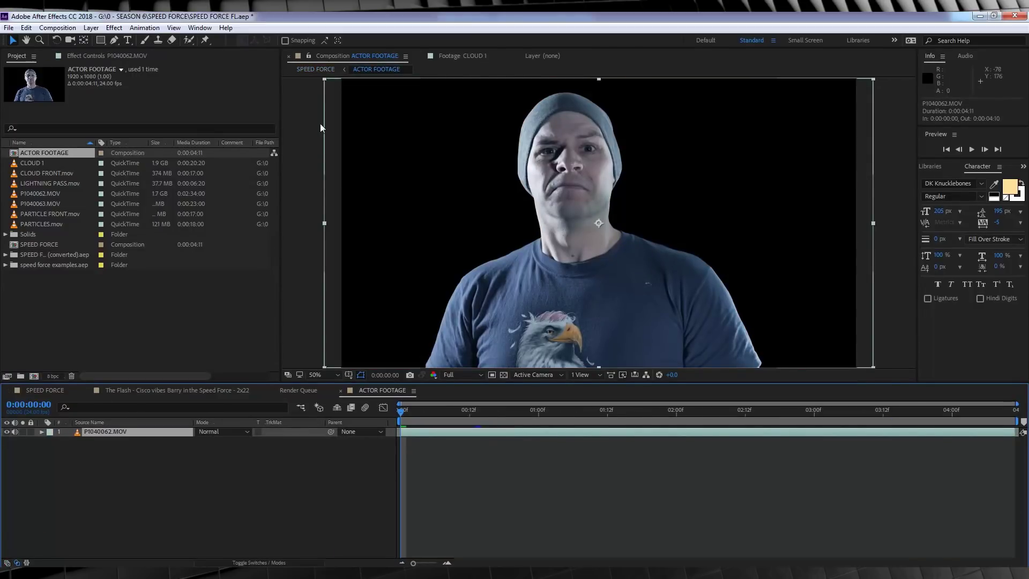
pyautogui.click(140, 60)
pyautogui.moveTo(273, 117); pyautogui.dragTo(274, 195)
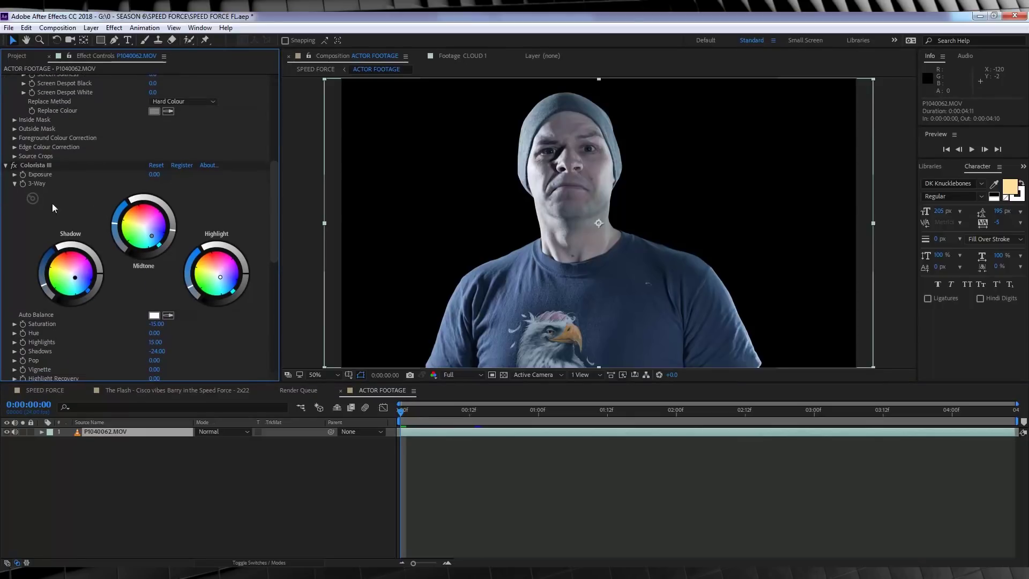
pyautogui.click(14, 166)
pyautogui.click(14, 166)
pyautogui.click(14, 166)
# Step: Return to the SPEED FORCE composition and select Adjustment Layer 14
pyautogui.click(19, 57)
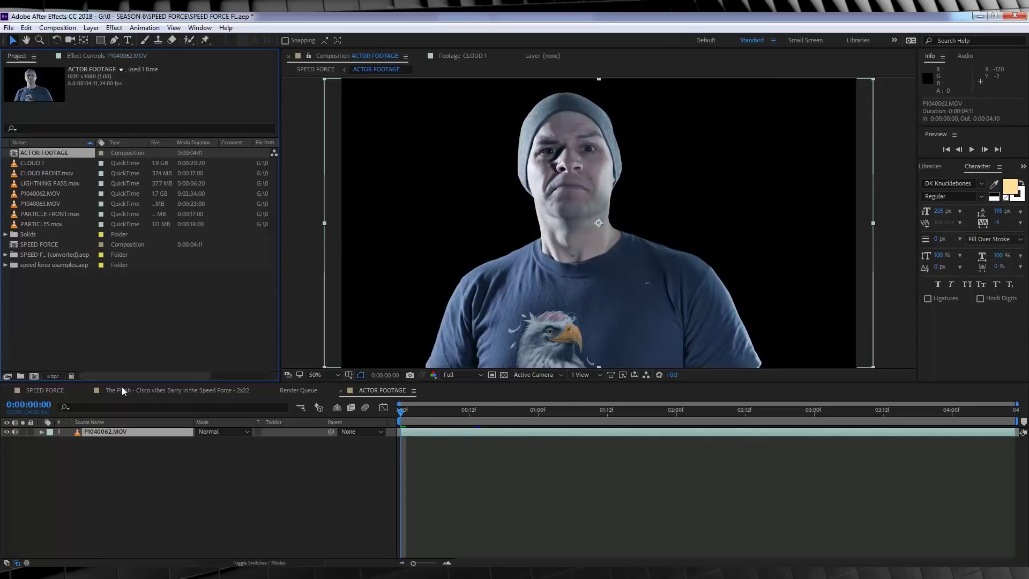
pyautogui.click(58, 391)
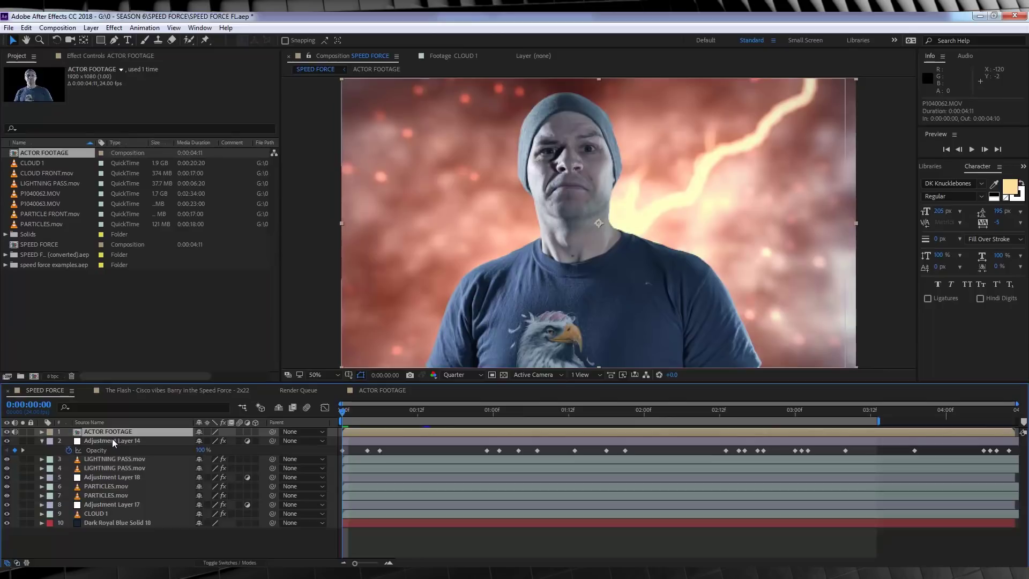
pyautogui.click(109, 440)
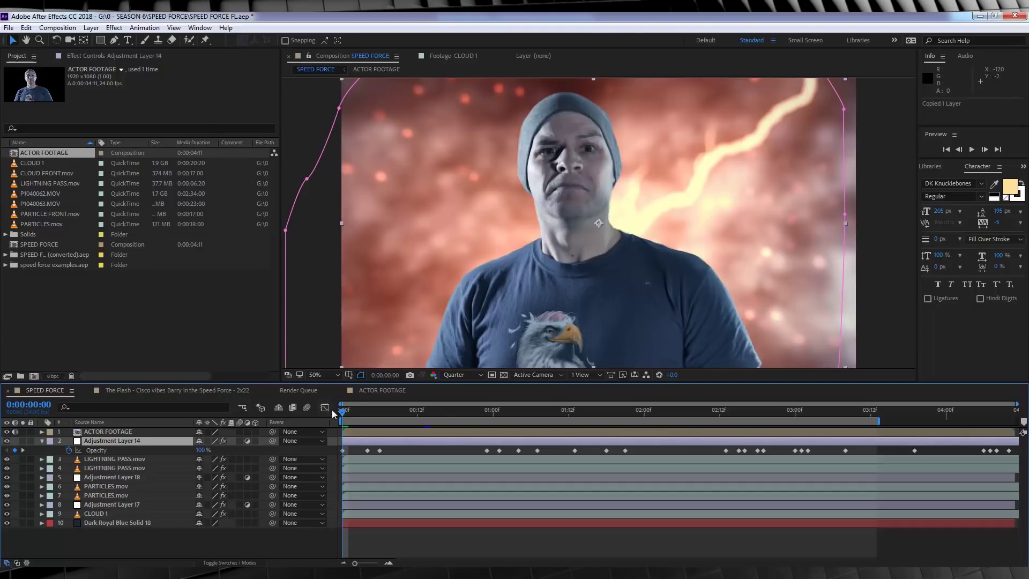
# Step: Paste the grade adjustment layer into ACTOR FOOTAGE and set its Colorista Key Strength to 50%
pyautogui.click(383, 390)
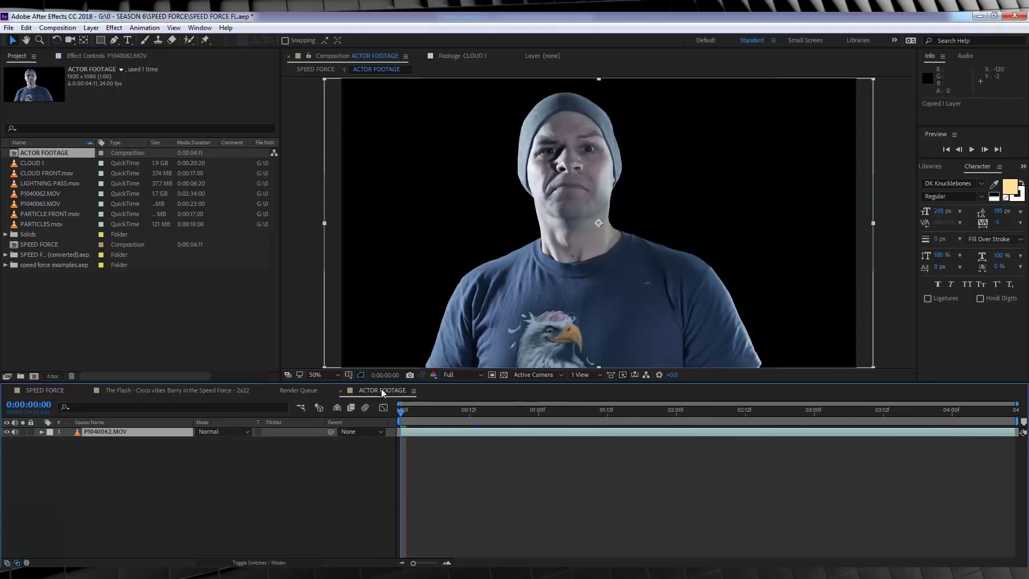
pyautogui.click(152, 456)
pyautogui.hotkey('ctrl', 'v')
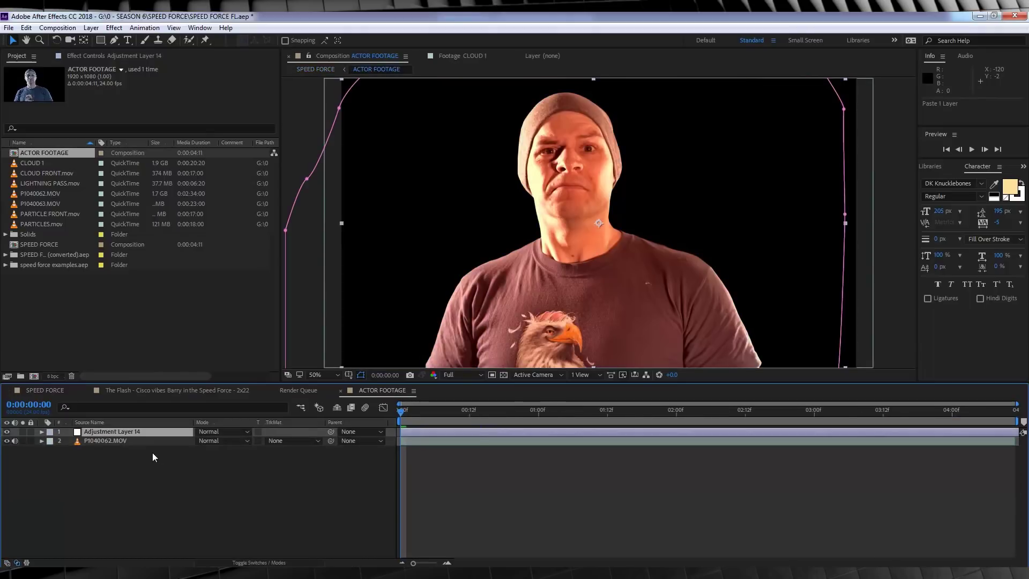
pyautogui.click(135, 56)
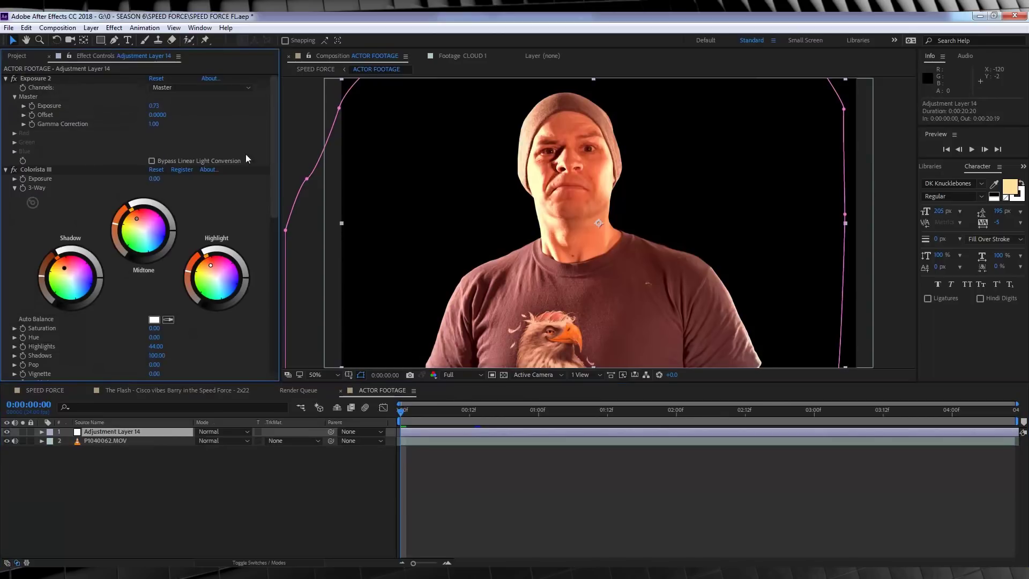
pyautogui.moveTo(279, 107)
pyautogui.mouseDown()
pyautogui.moveTo(276, 214)
pyautogui.moveTo(276, 102)
pyautogui.mouseUp()
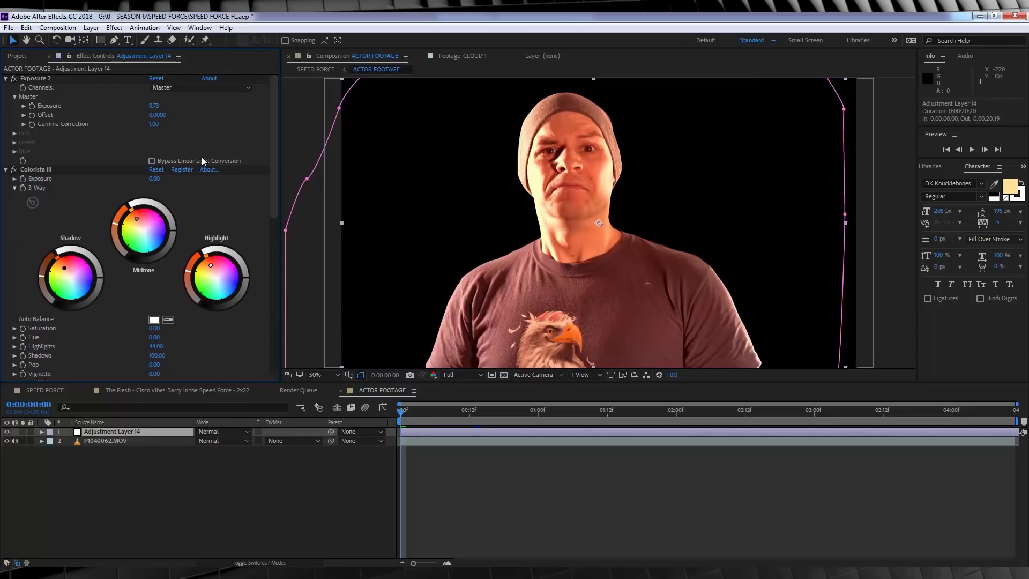
pyautogui.scroll(-10, 210, 322)
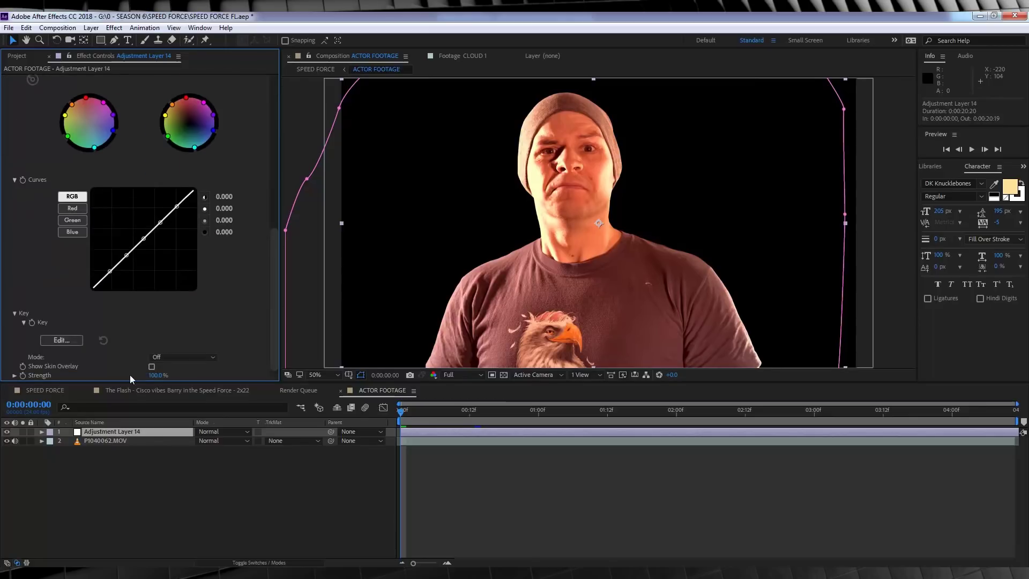
pyautogui.write('50')
pyautogui.press('Return')
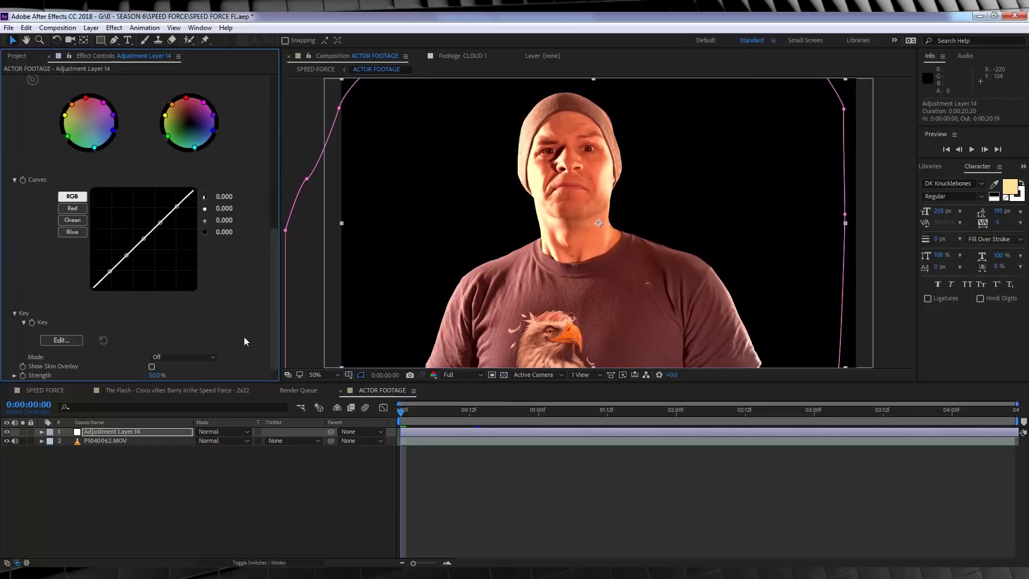
# Step: Check the graded actor in SPEED FORCE, then add PARTICLE FRONT.mov as the top layer
pyautogui.click(45, 390)
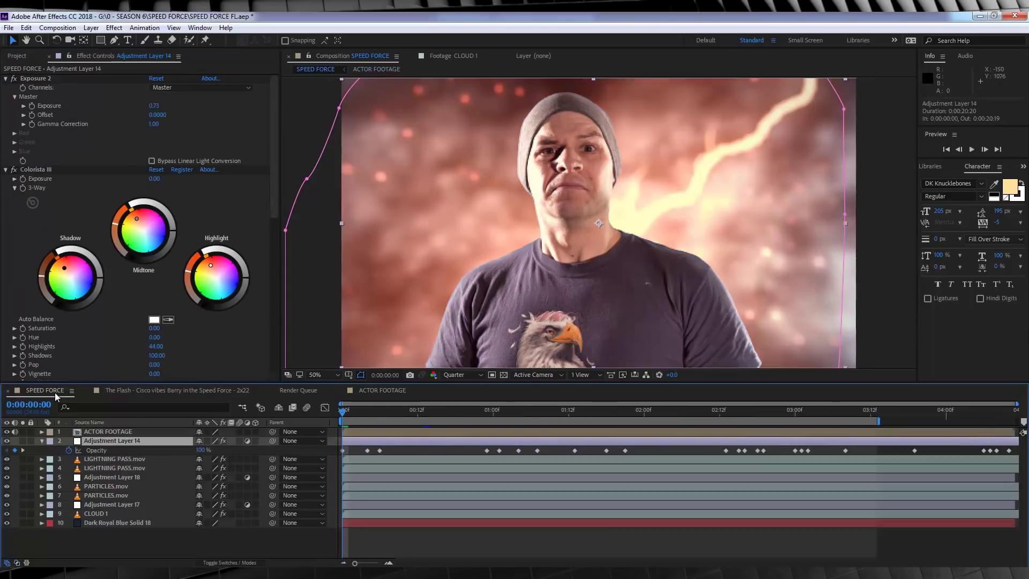
pyautogui.click(382, 390)
pyautogui.scroll(-10, 236, 355)
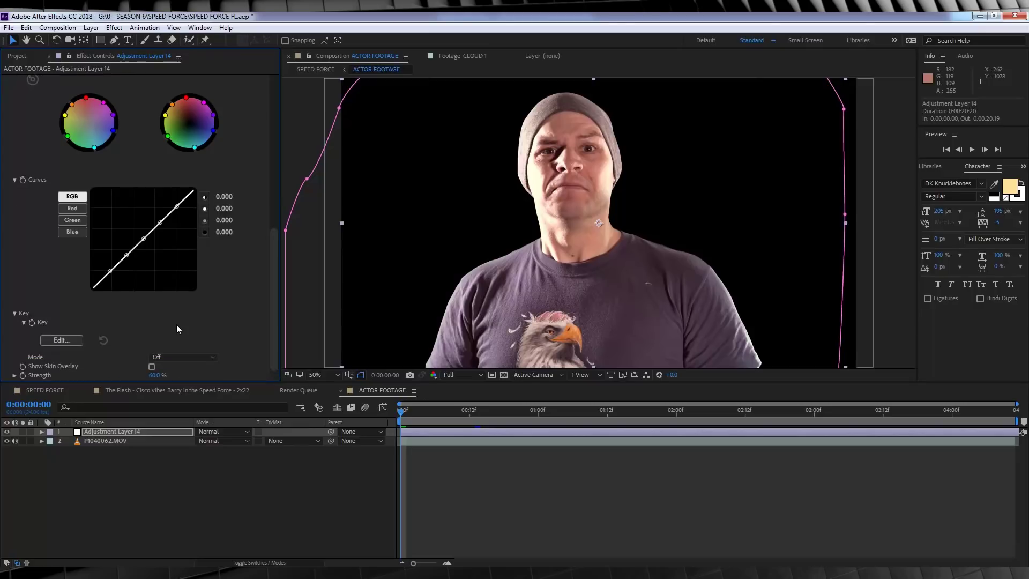
pyautogui.click(45, 390)
pyautogui.click(31, 59)
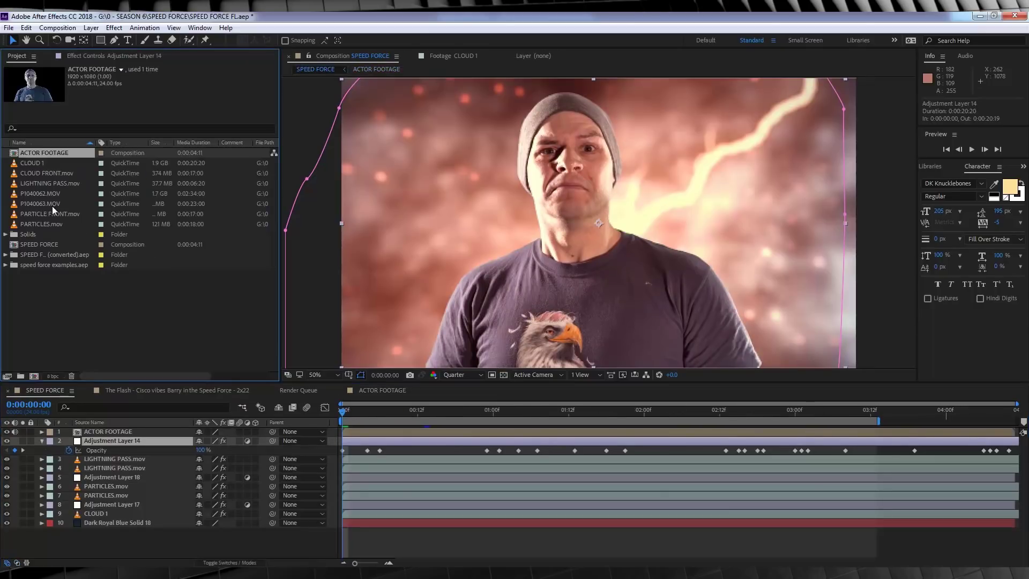
pyautogui.moveTo(47, 212); pyautogui.dragTo(108, 430)
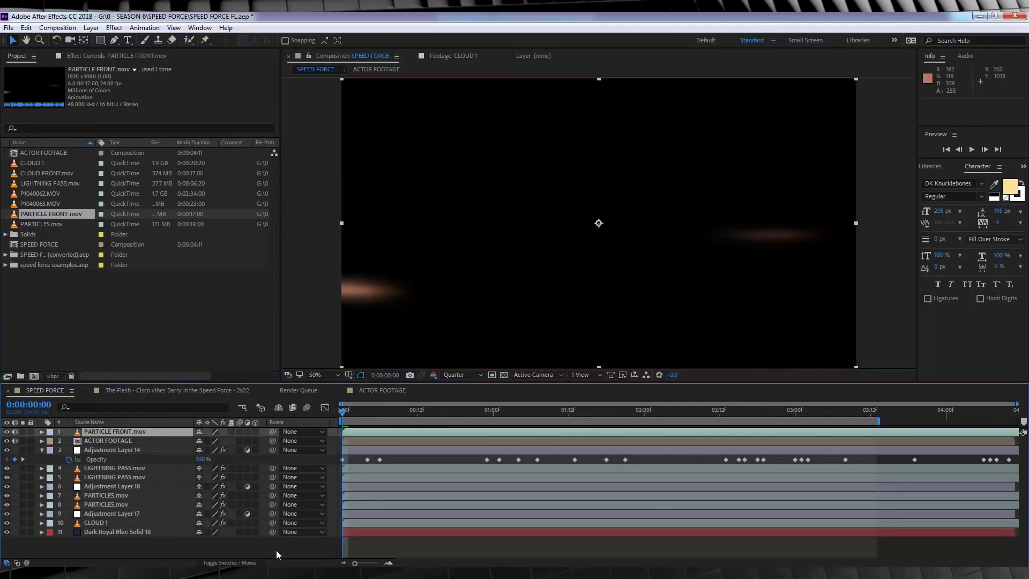
# Step: Set PARTICLE FRONT.mov's blend mode to Add
pyautogui.click(263, 563)
pyautogui.click(233, 434)
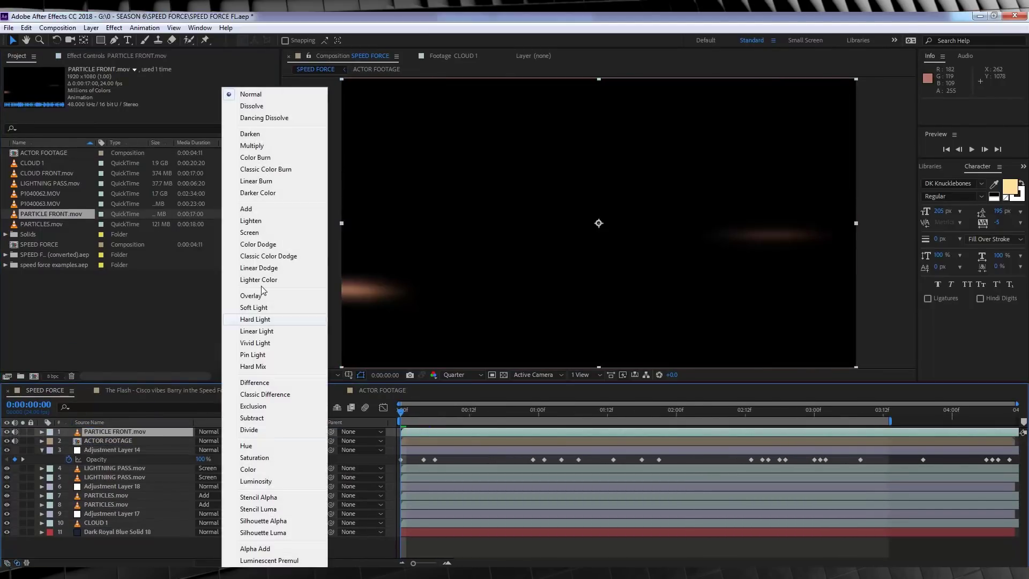
pyautogui.click(262, 210)
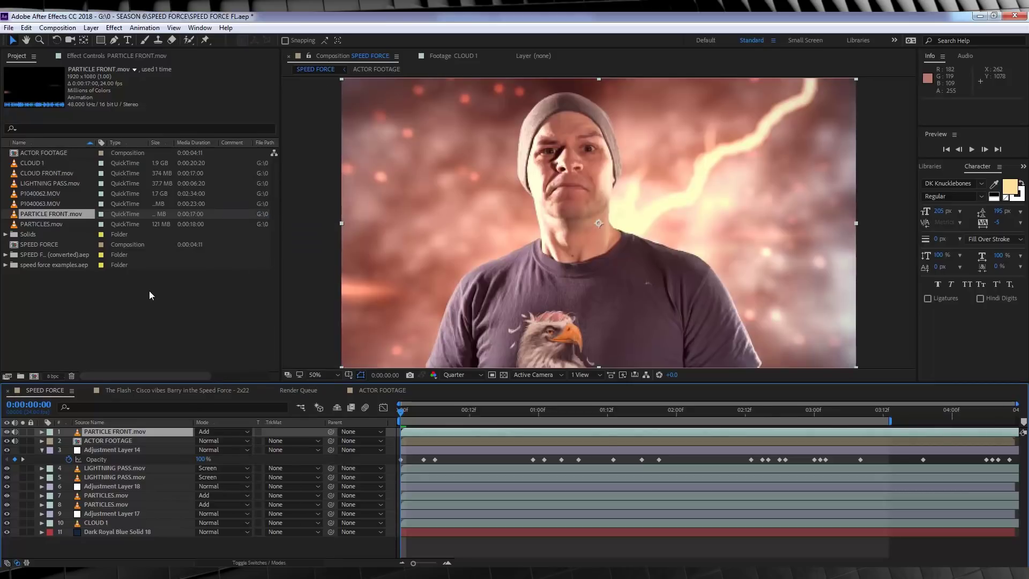
# Step: Add CLOUD FRONT.mov on top with Screen blend mode and preview the composite
pyautogui.moveTo(45, 171); pyautogui.dragTo(118, 428)
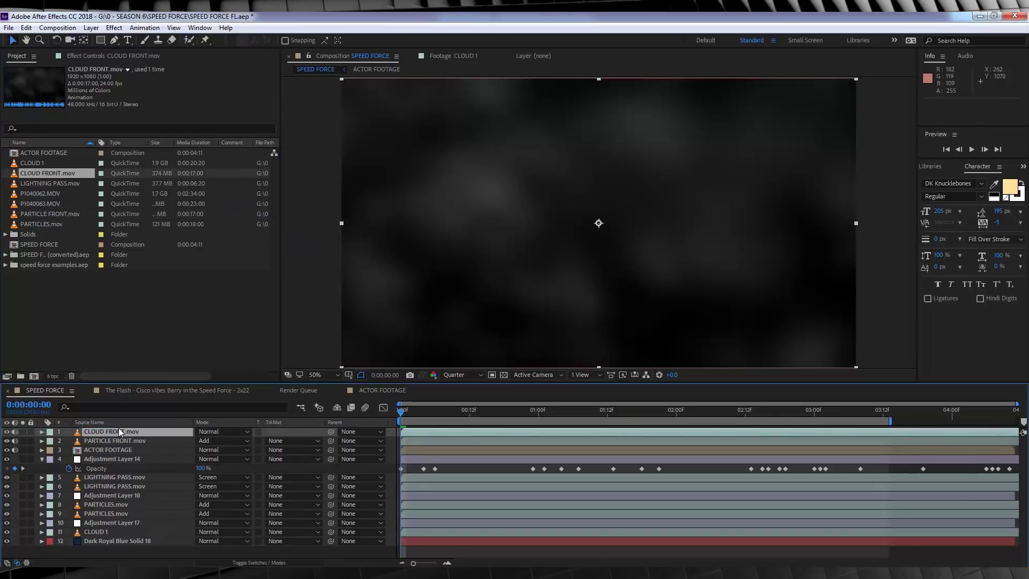
pyautogui.click(208, 431)
pyautogui.click(242, 234)
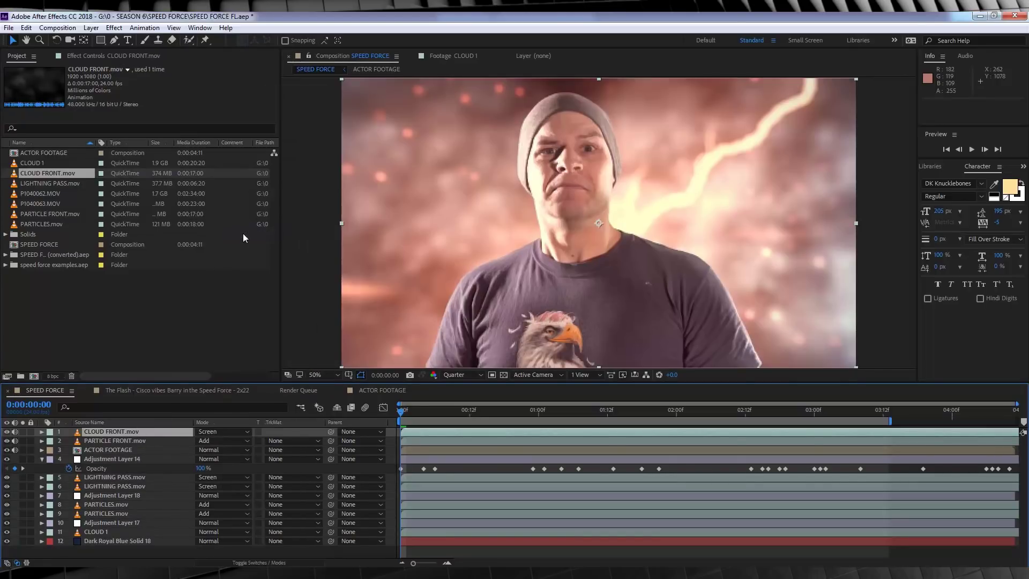
pyautogui.press('space')
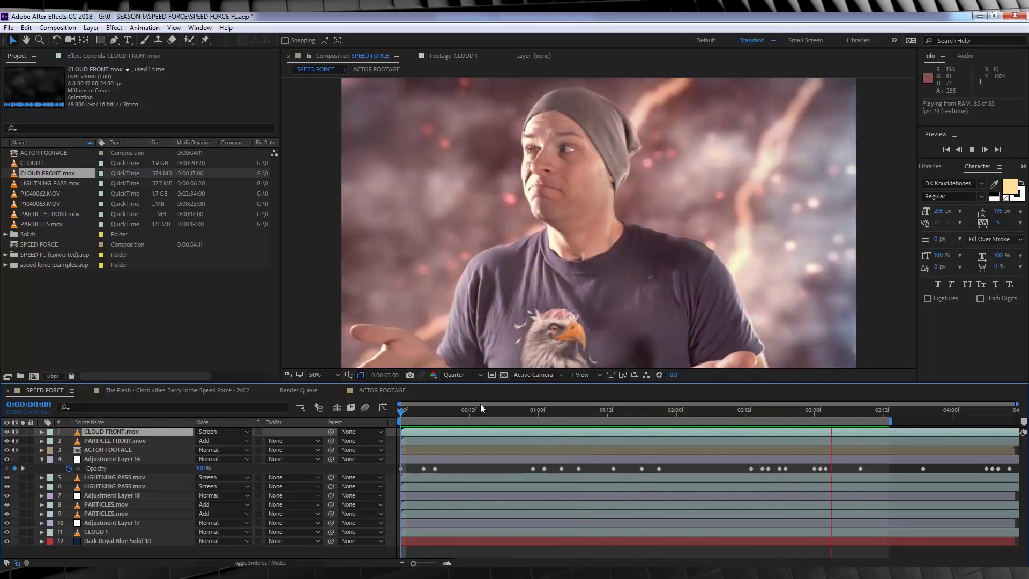
# Step: Duplicate LIGHTNING PASS.mov and move the copy just below PARTICLE FRONT.mov, above the actor
pyautogui.press('space')
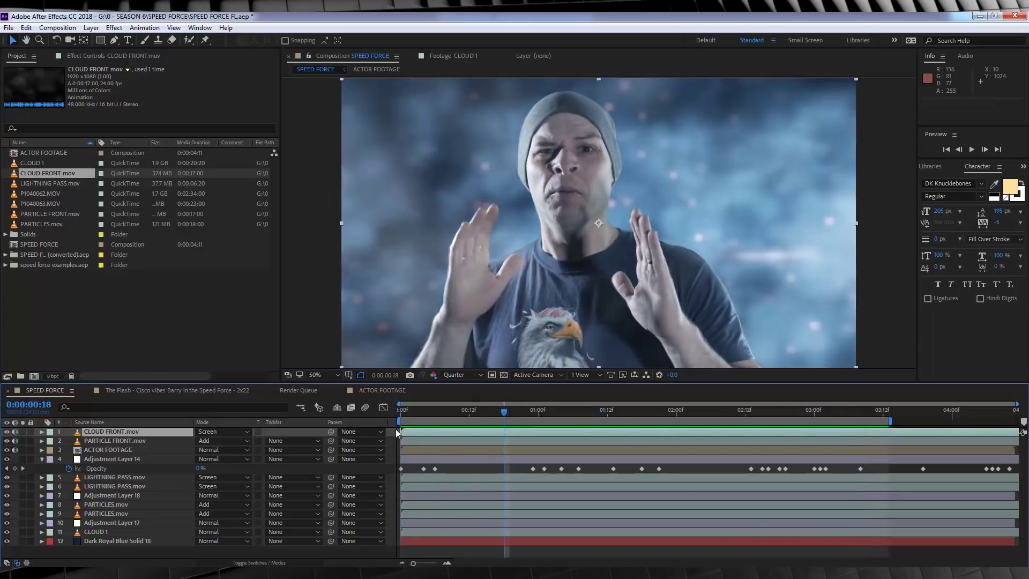
pyautogui.click(107, 478)
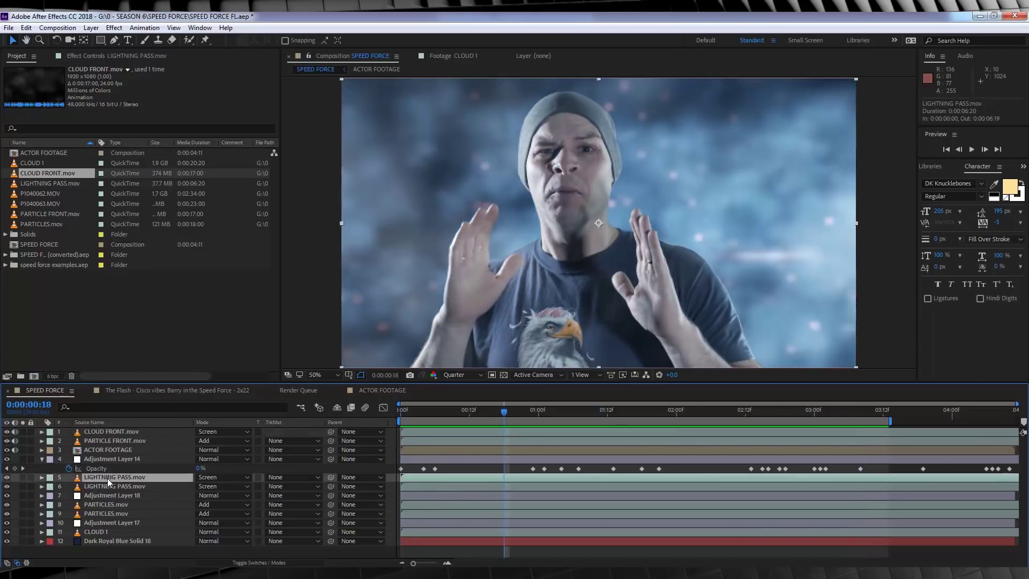
pyautogui.hotkey('ctrl', 'd')
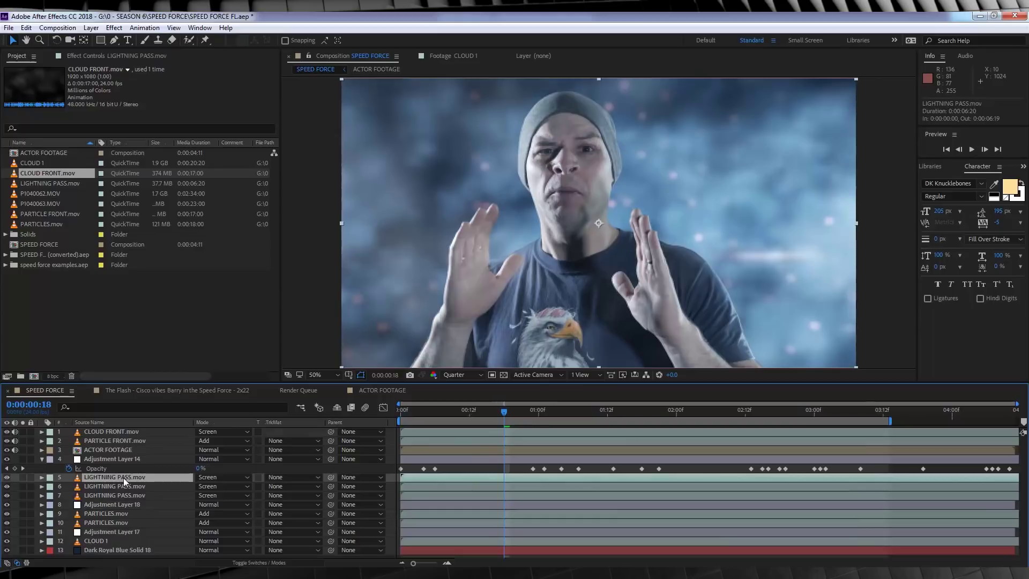
pyautogui.moveTo(123, 477); pyautogui.dragTo(123, 445)
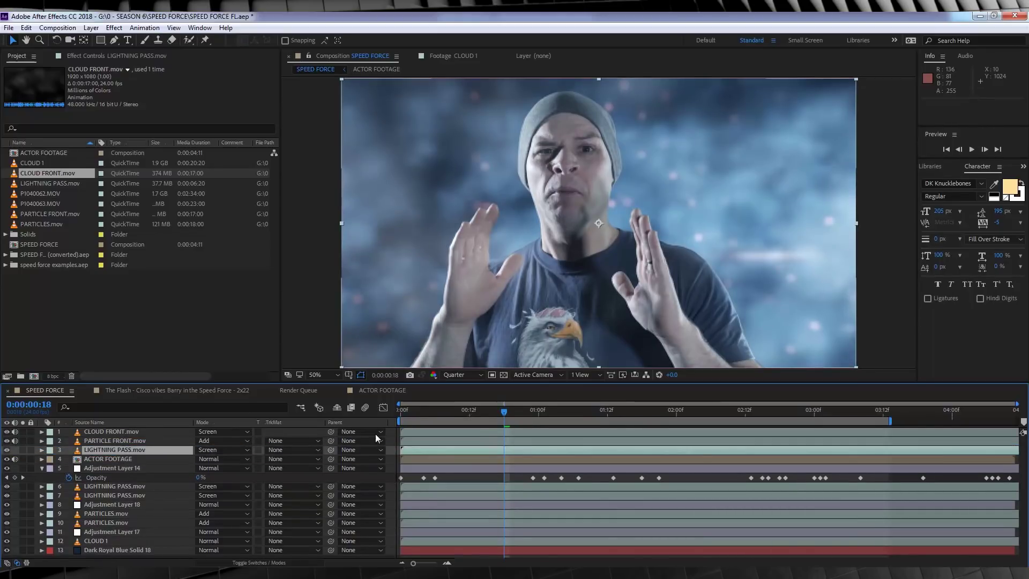
# Step: Preview the scene from the start, then select the CLOUD FRONT.mov layer
pyautogui.click(400, 410)
pyautogui.press('space')
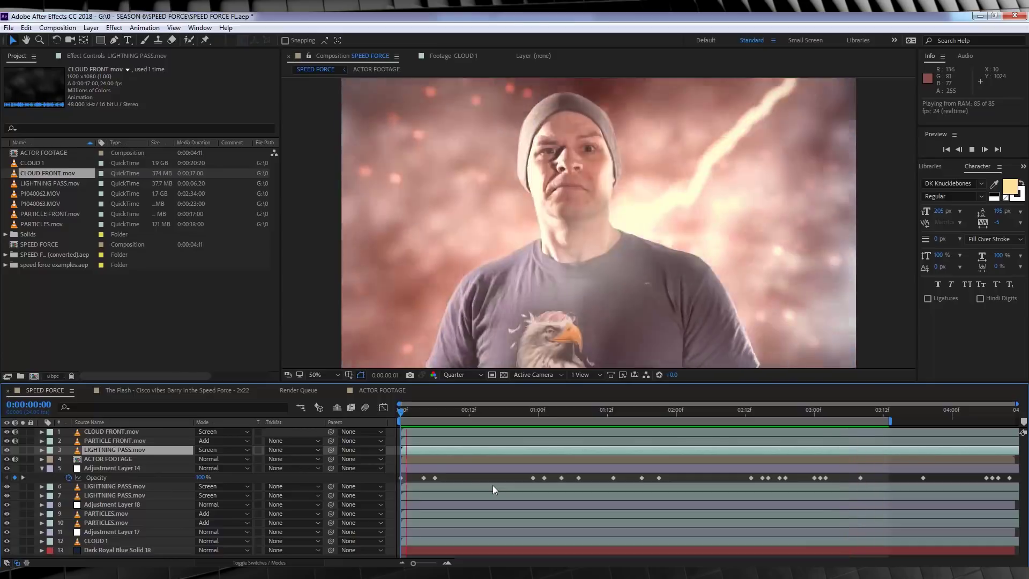
pyautogui.press('space')
pyautogui.click(699, 476)
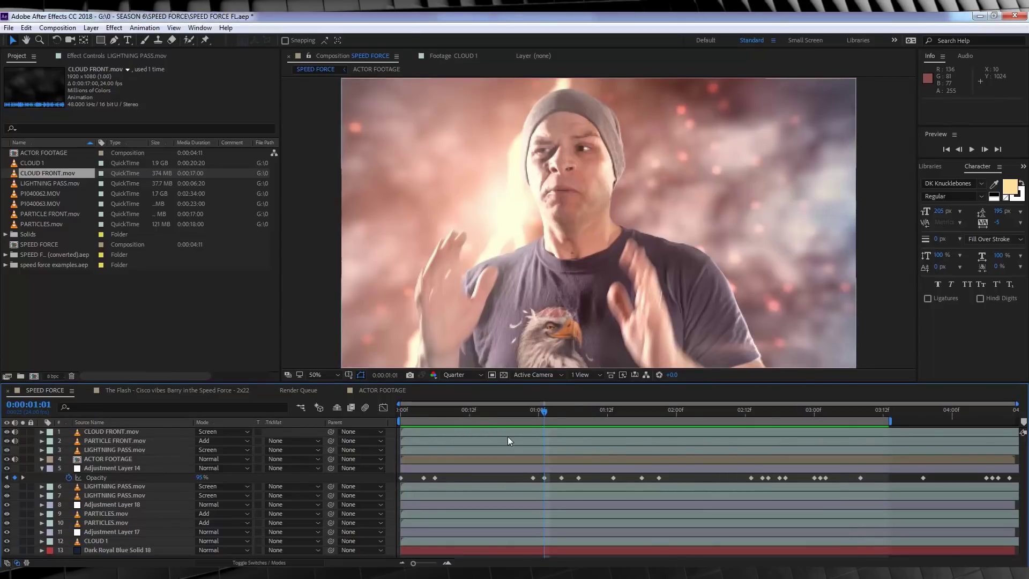
pyautogui.click(163, 432)
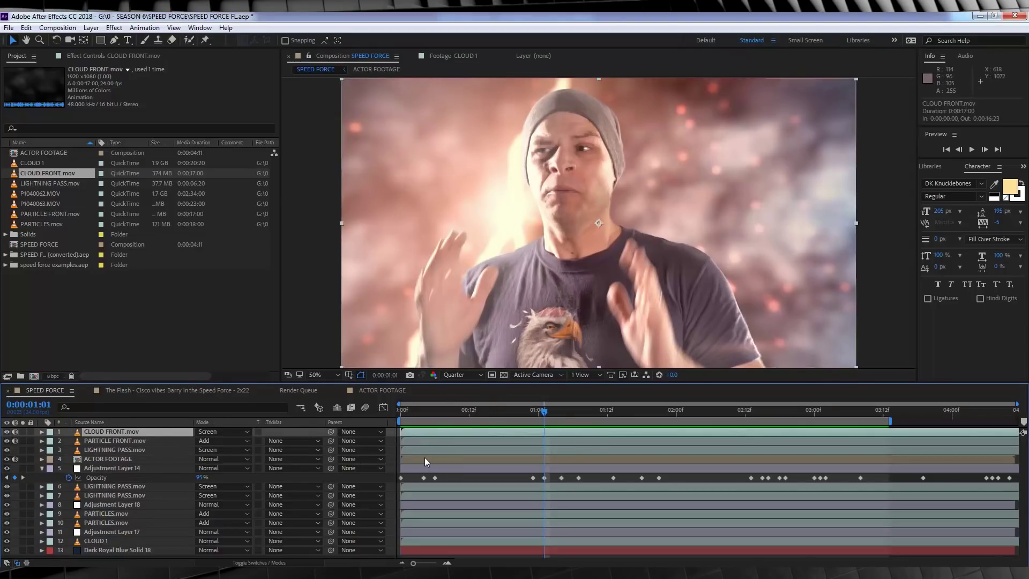
# Step: Select all 13 SPEED FORCE layers and pre-compose them into a composition named FINAL
pyautogui.hotkey('ctrl', 'a')
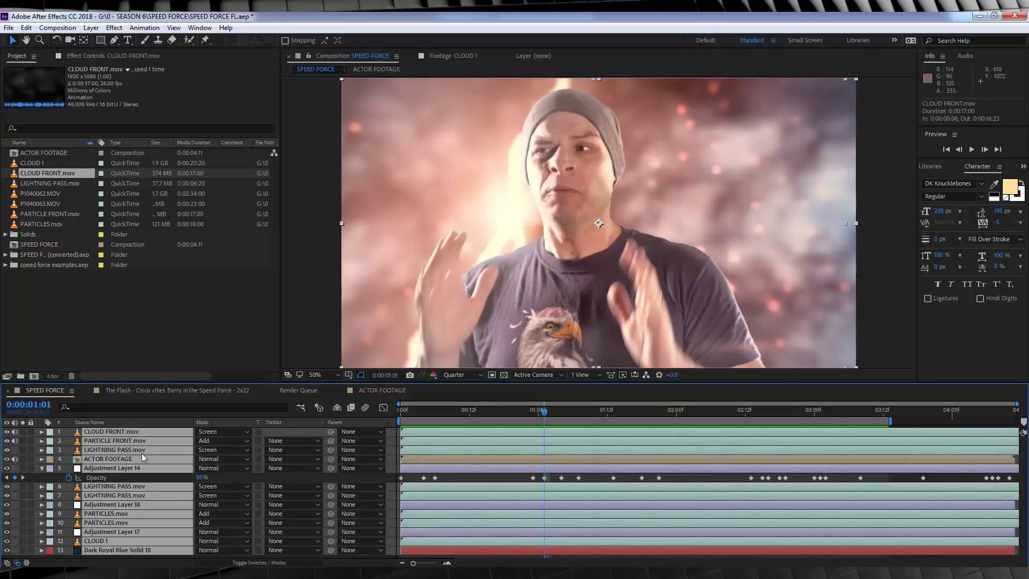
pyautogui.rightClick(125, 458)
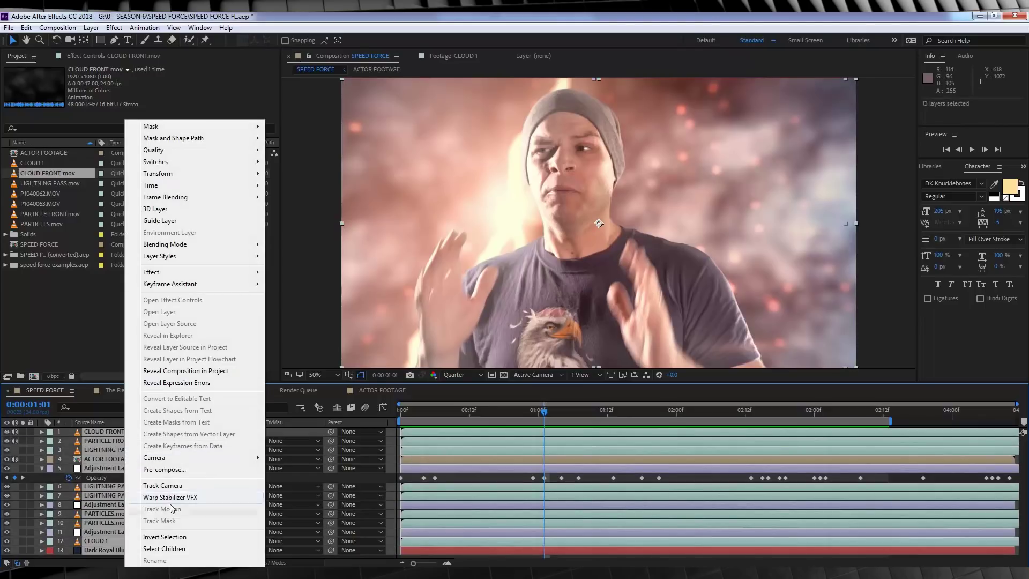
pyautogui.click(170, 470)
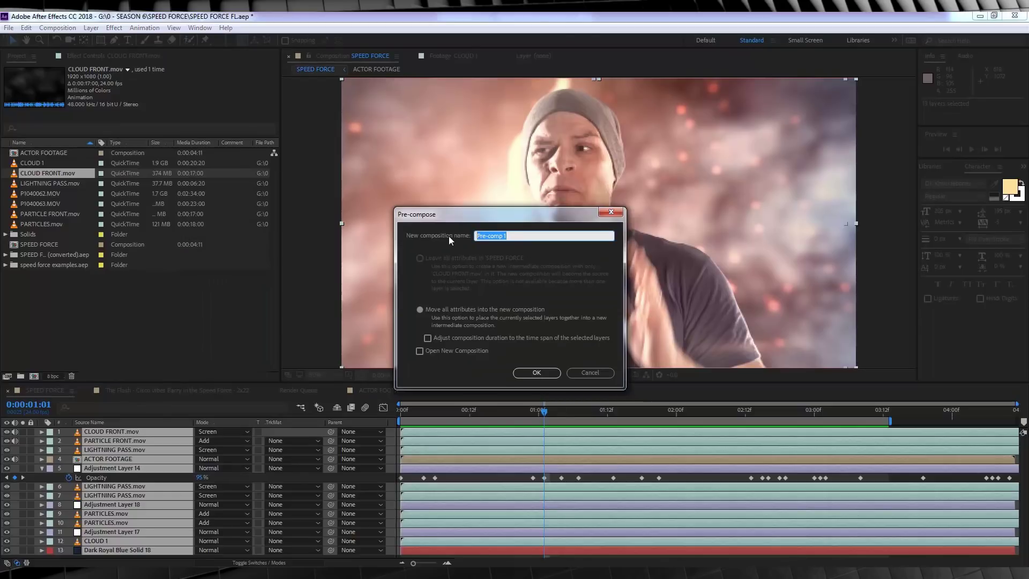
pyautogui.write('FINAL')
pyautogui.click(528, 371)
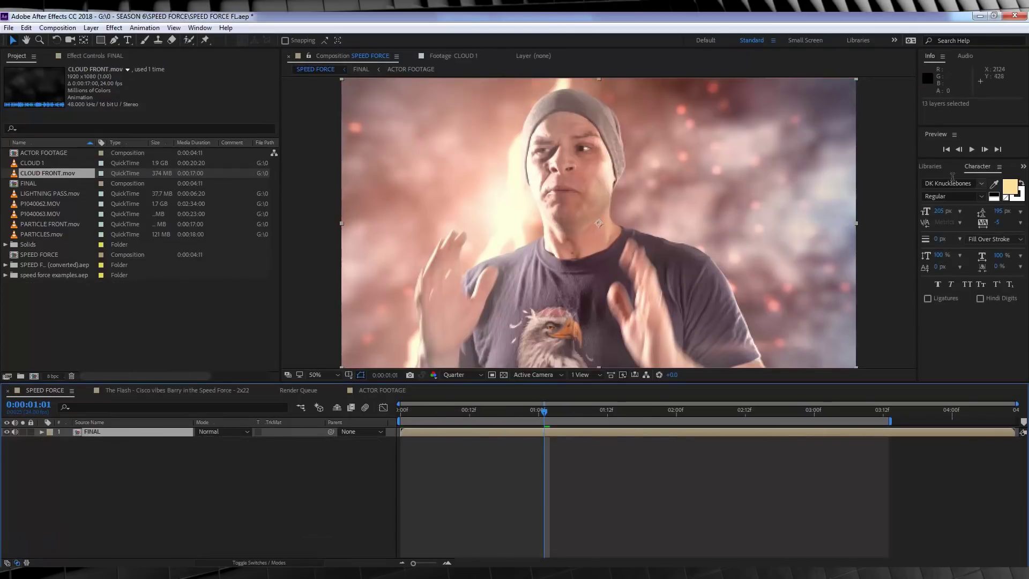
# Step: Search effects for 'shake' and apply uni.Camera Shake to the FINAL layer
pyautogui.hotkey('ctrl', '5')
pyautogui.click(949, 180)
pyautogui.write('shake')
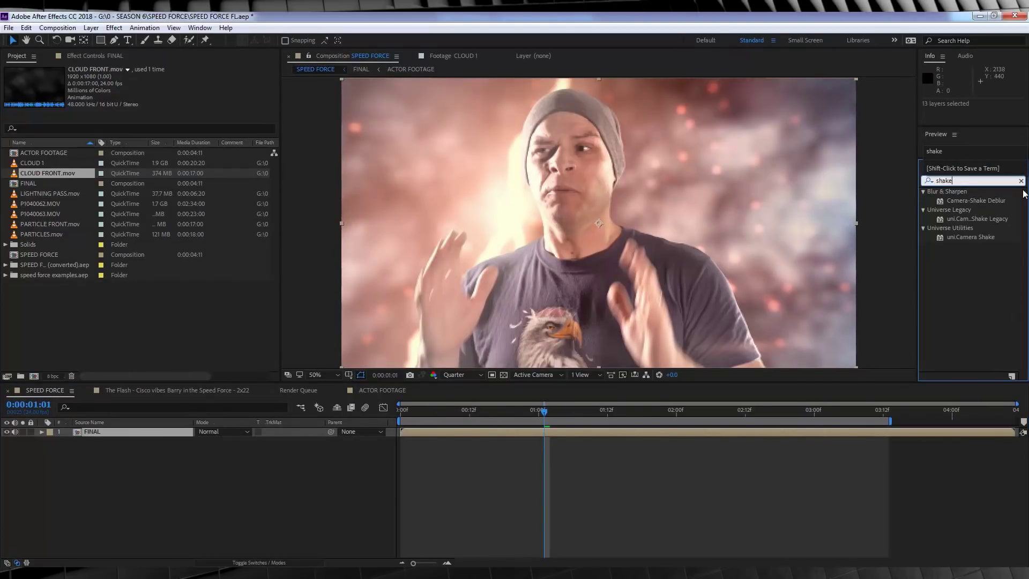
pyautogui.click(960, 240)
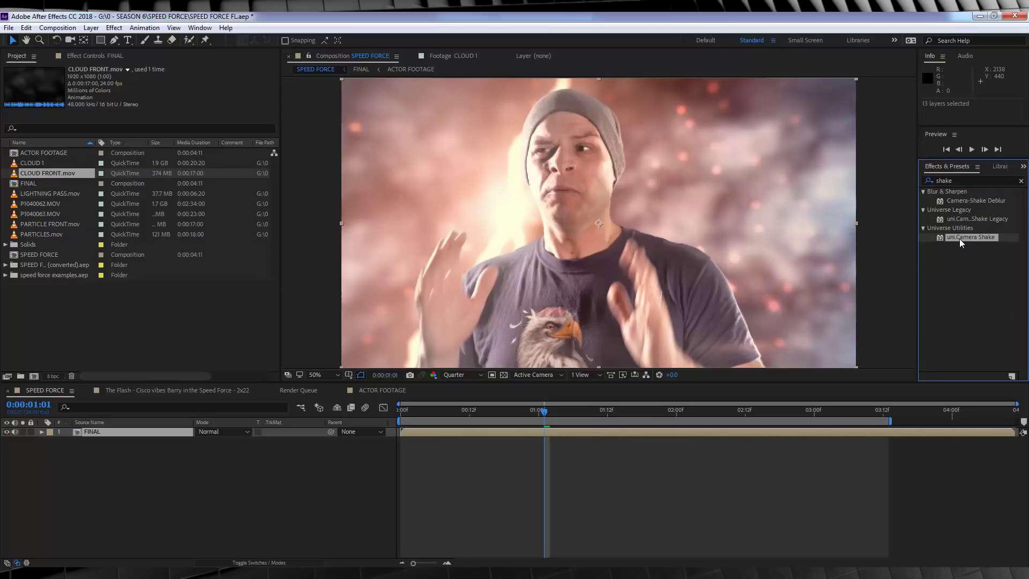
pyautogui.moveTo(964, 243); pyautogui.dragTo(115, 431)
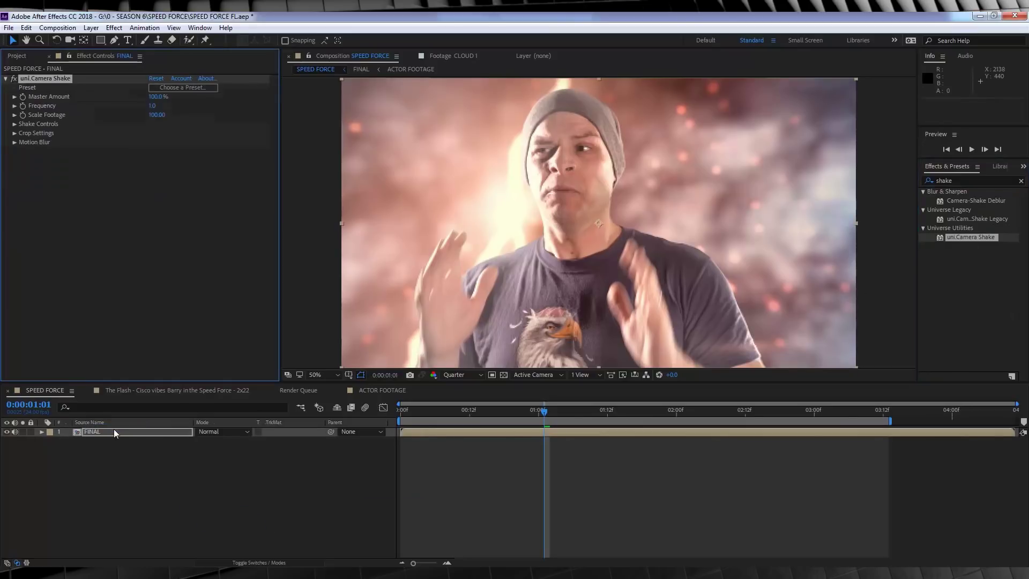
# Step: Apply the carmount camera shake preset
pyautogui.click(182, 88)
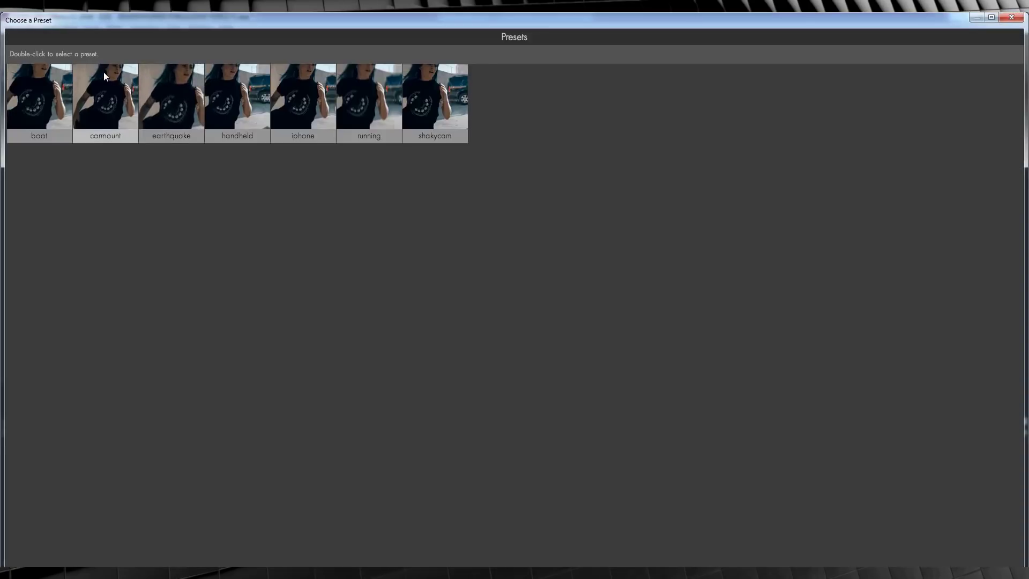
pyautogui.click(104, 76)
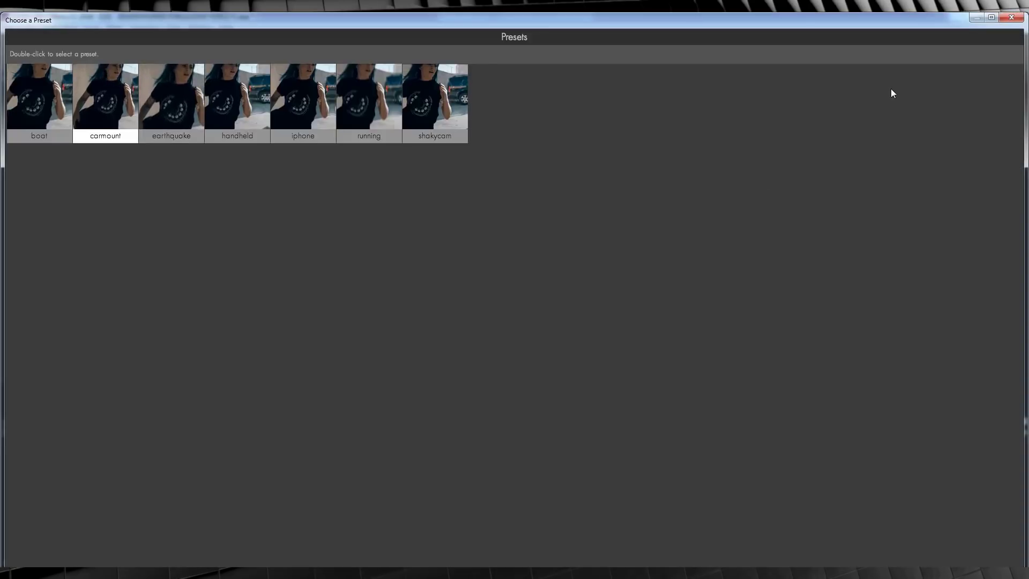
pyautogui.click(991, 17)
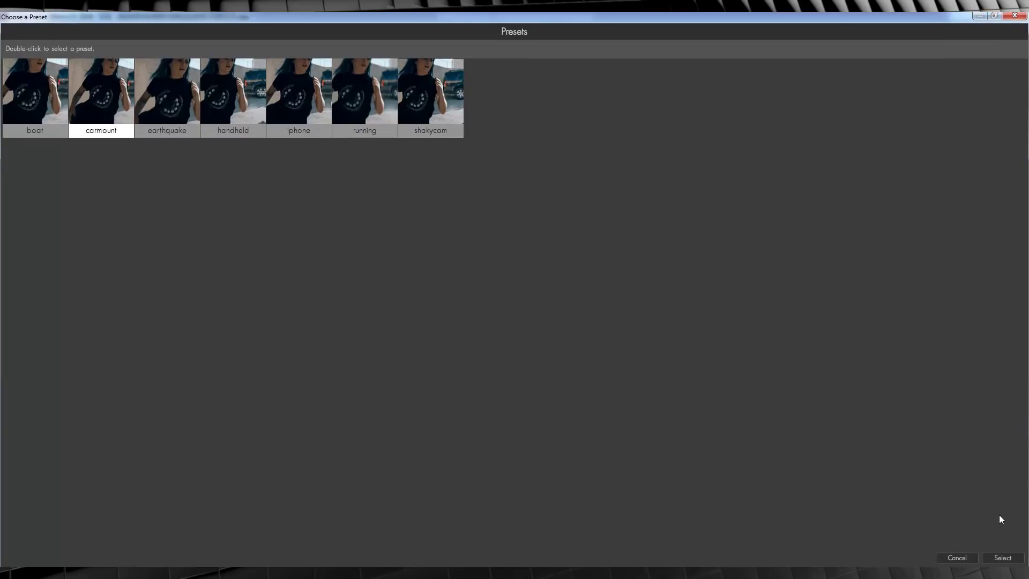
pyautogui.click(1003, 557)
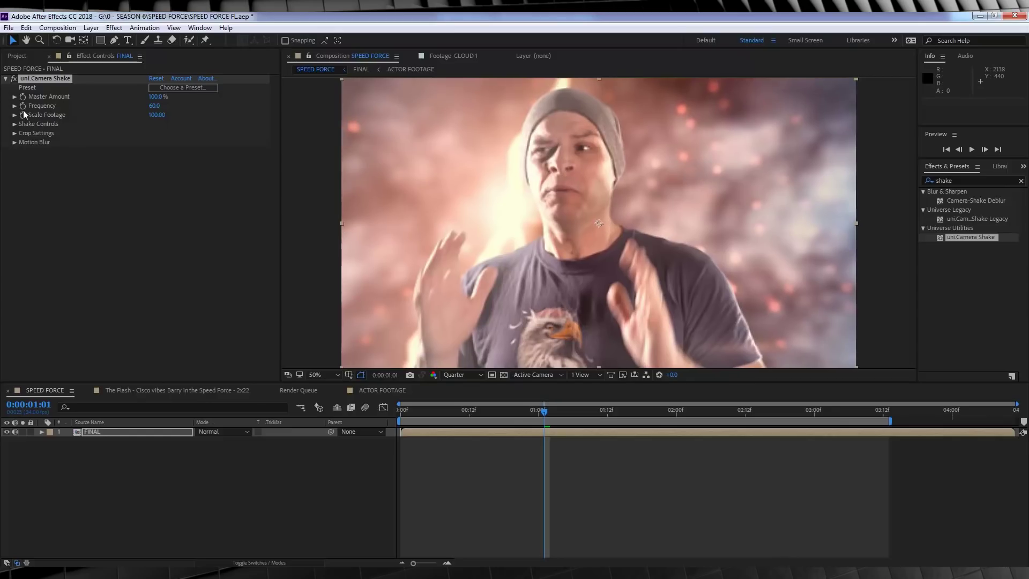
# Step: Set the shake's Amplitude X to 20 and Motion Blur Amount to High
pyautogui.click(14, 124)
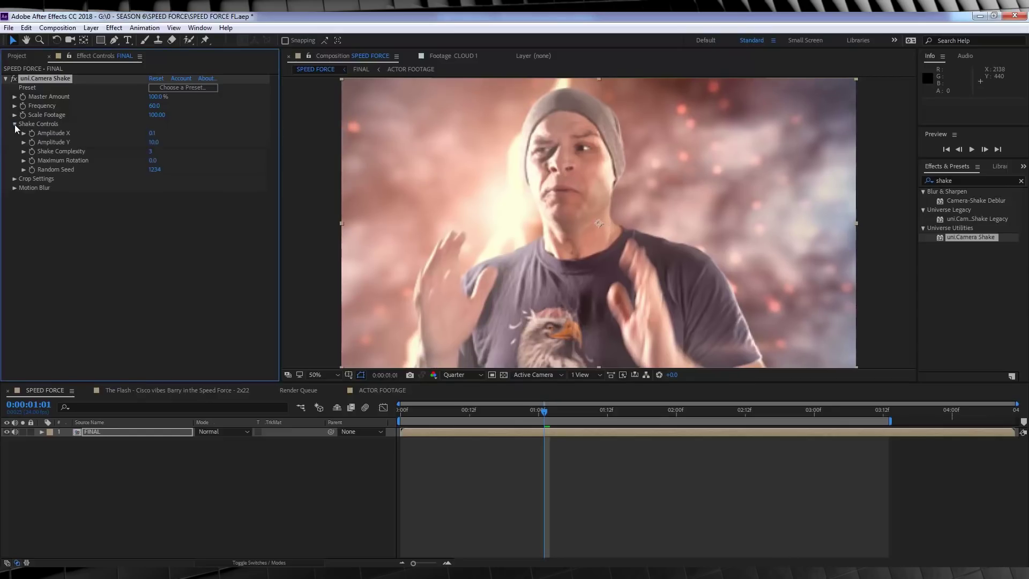
pyautogui.click(151, 133)
pyautogui.write('20')
pyautogui.press('Return')
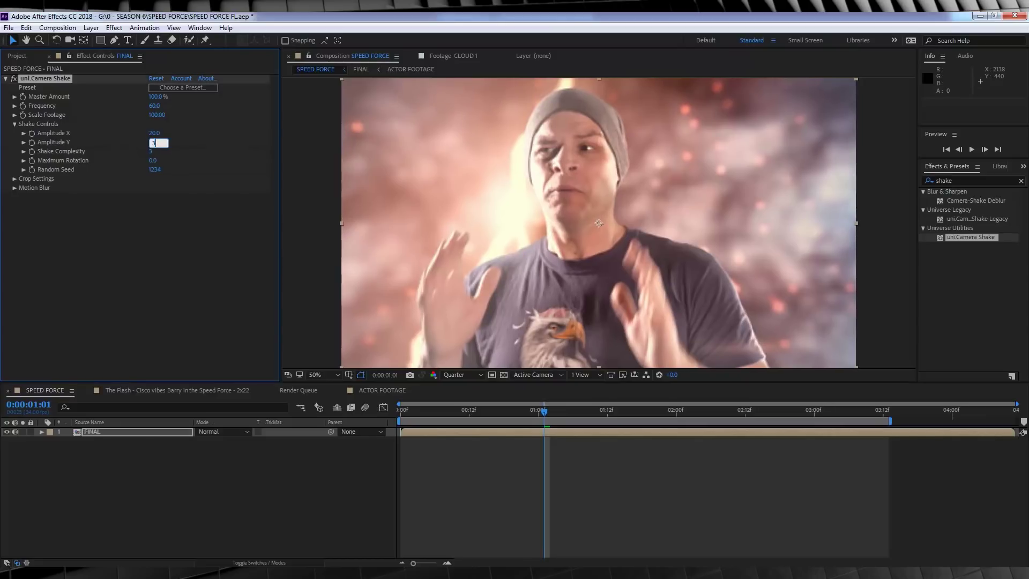
pyautogui.click(15, 188)
pyautogui.click(171, 197)
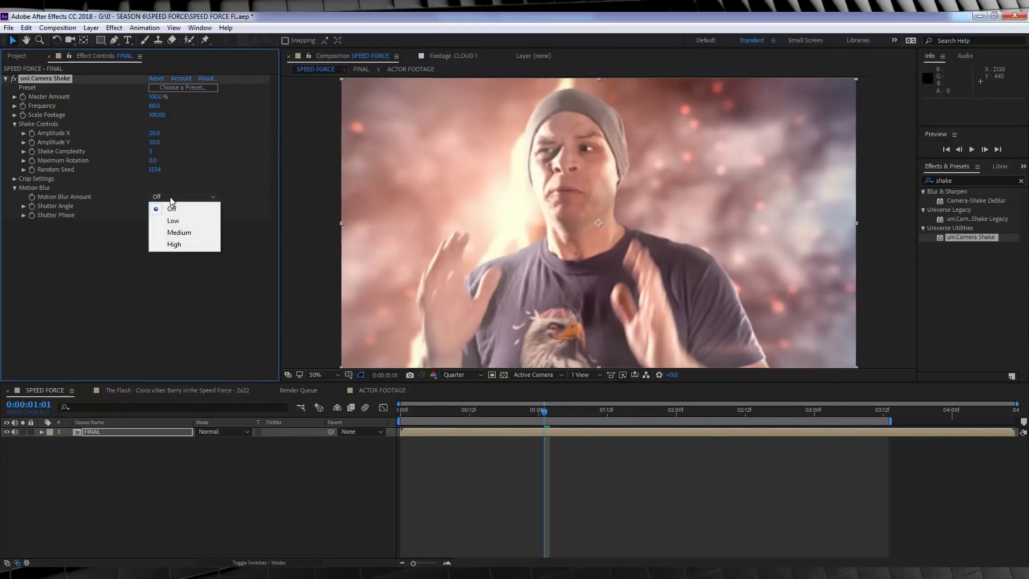
pyautogui.click(172, 245)
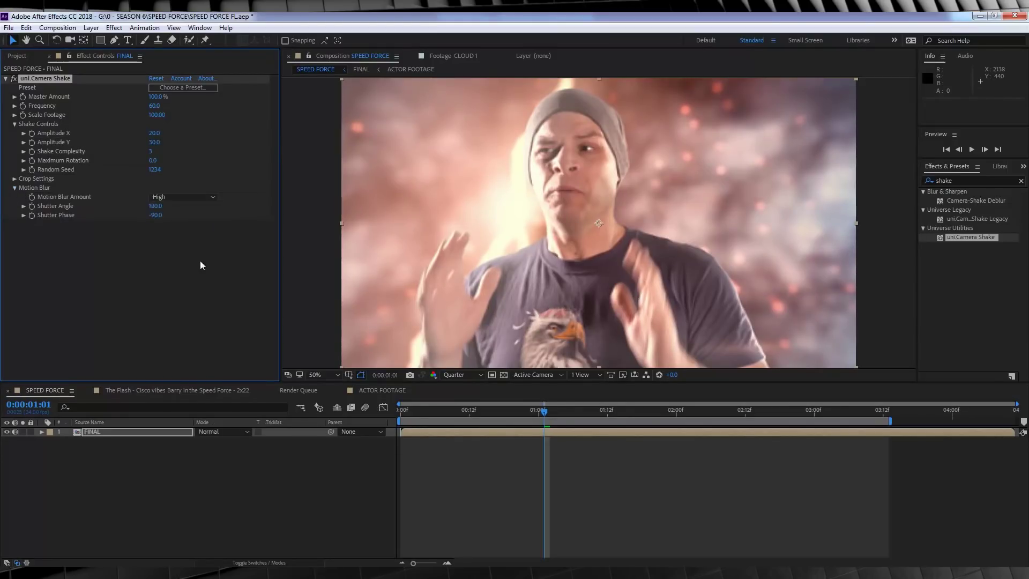
pyautogui.click(399, 410)
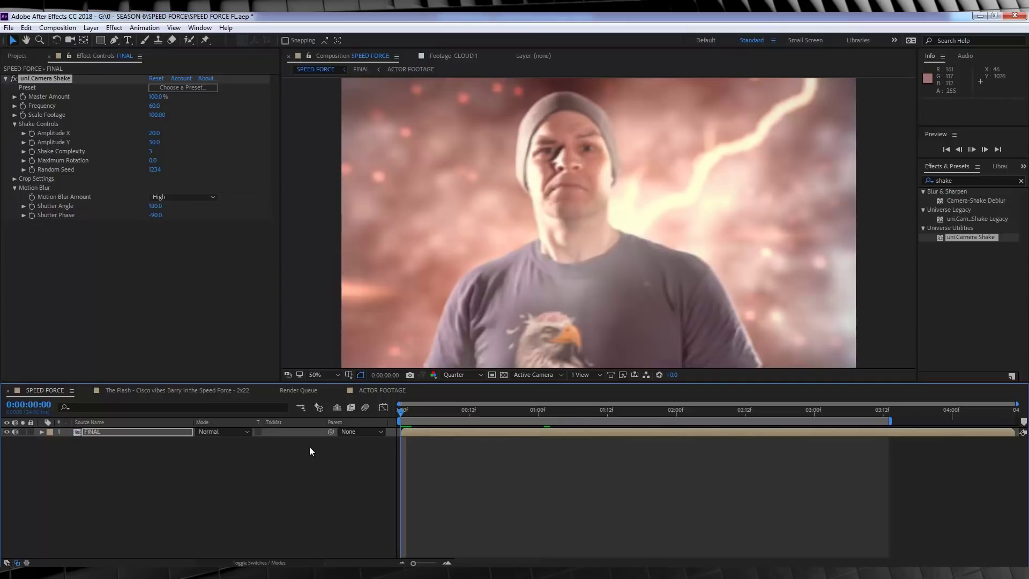
pyautogui.press('space')
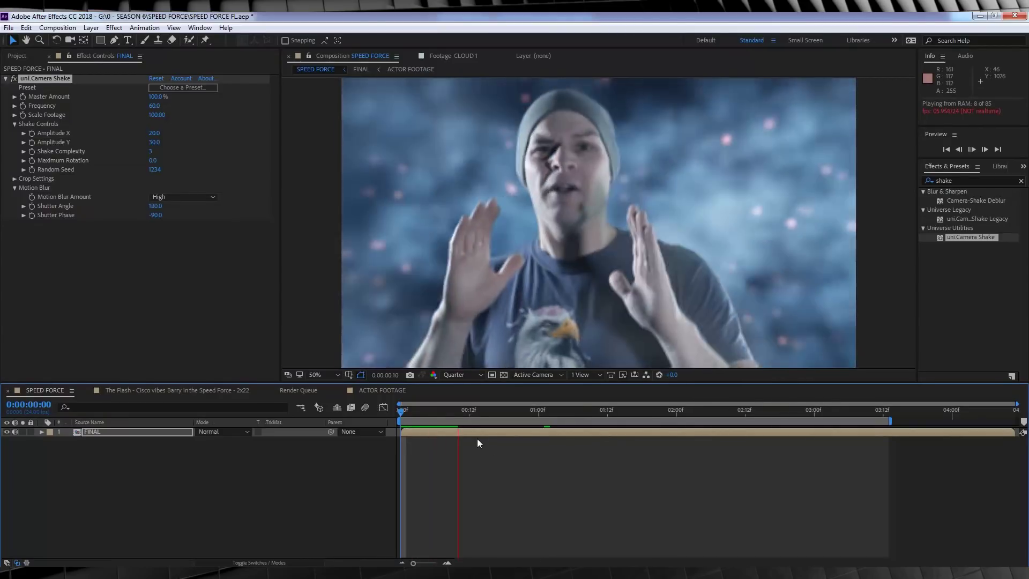